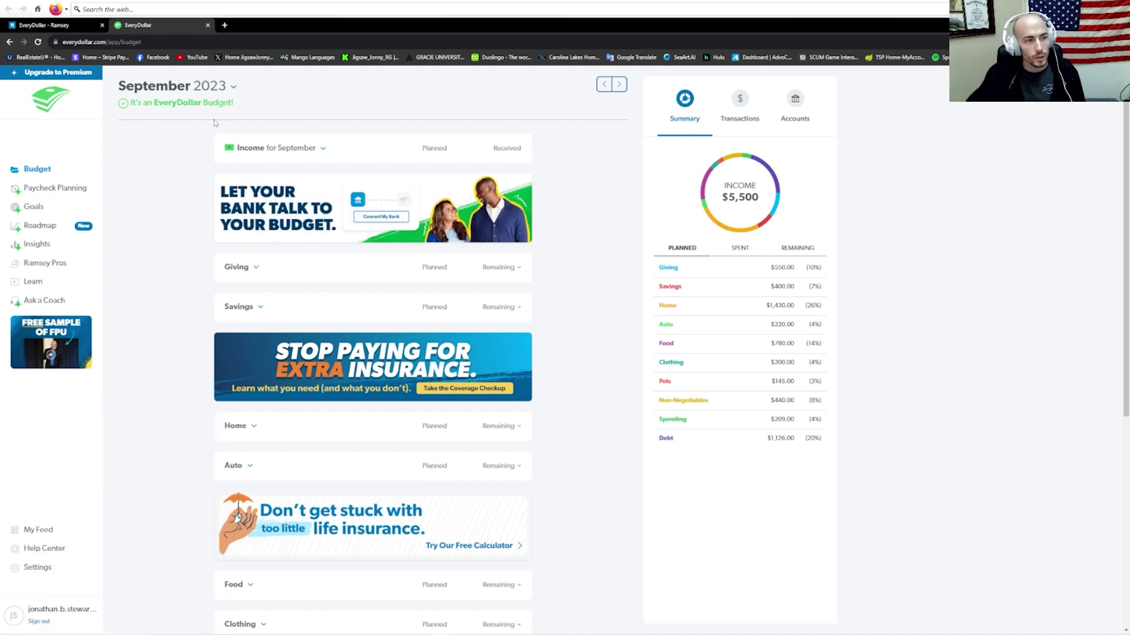
- Look through the Paycheck Planning, Goals, Insights and Learn pages, and return to the September 2023 budget
click(57, 188)
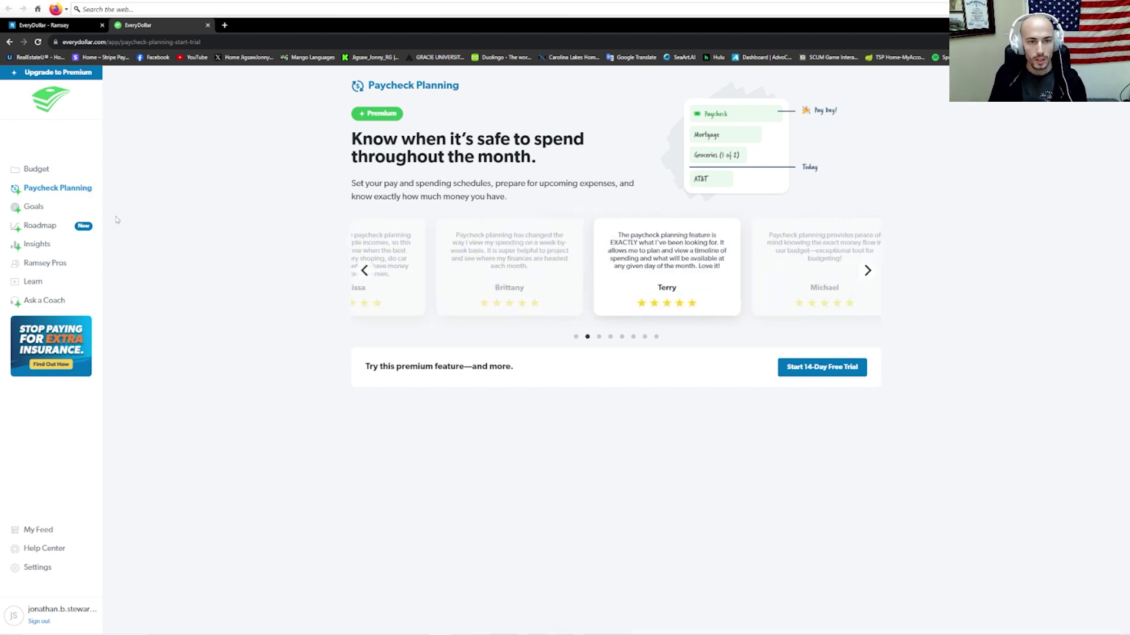
click(33, 207)
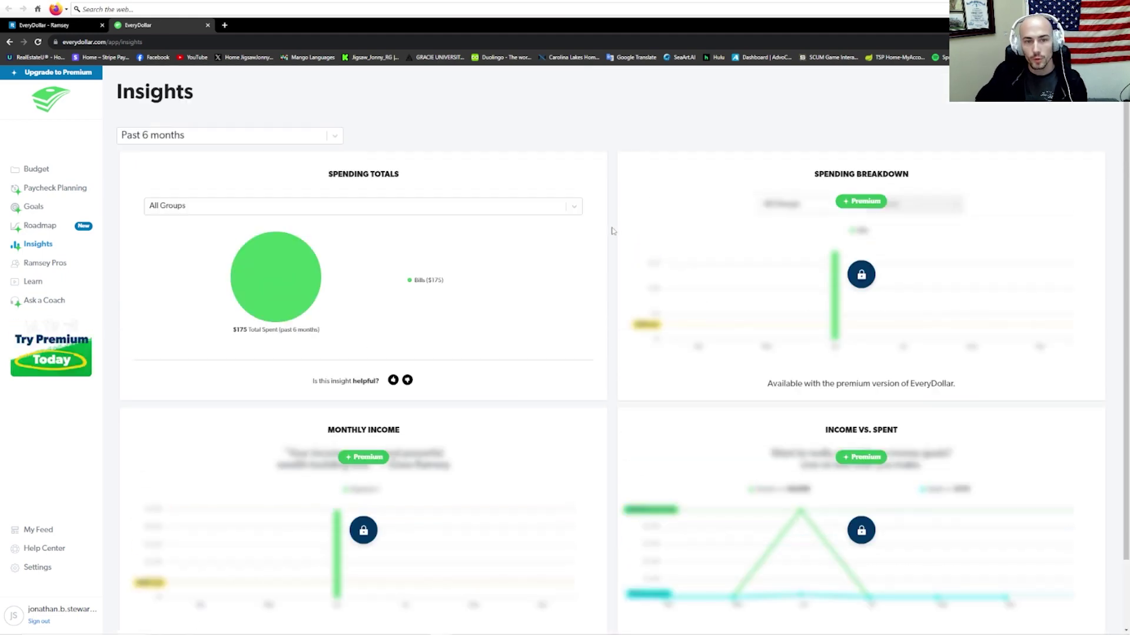
scroll(612, 231, up, 2)
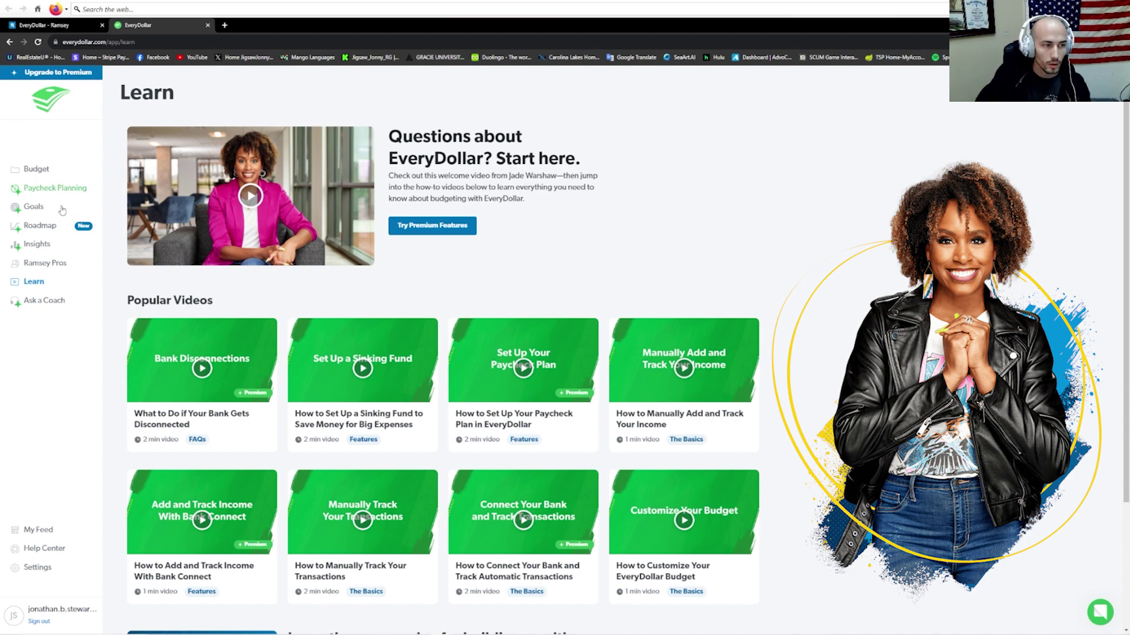
click(36, 169)
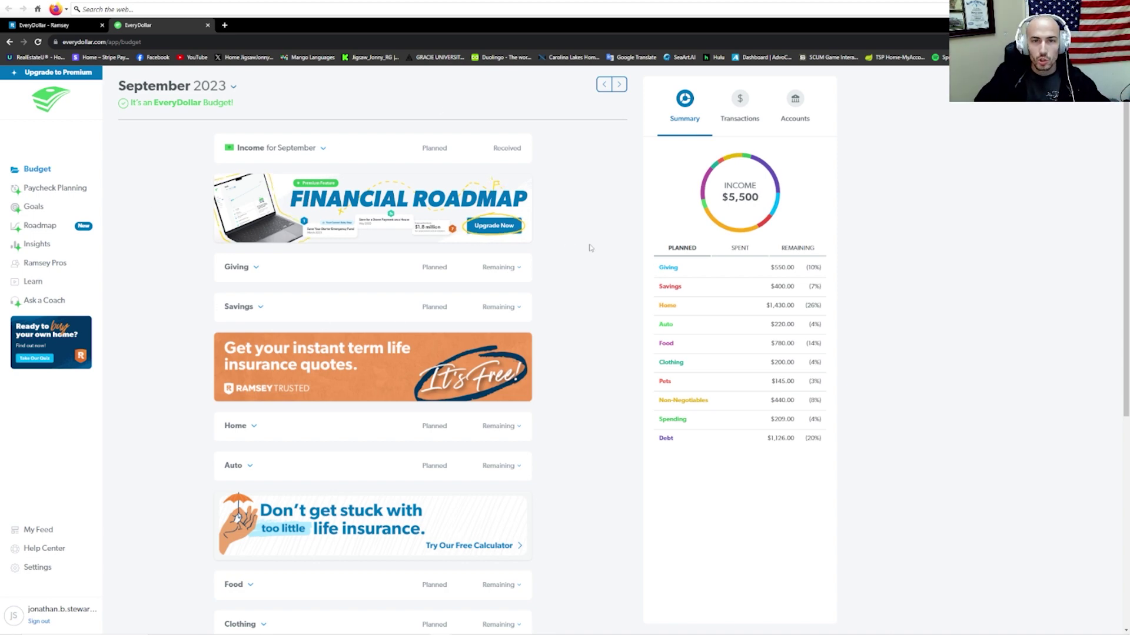
- Add a new budget group named Crazy below the Debt group
scroll(401, 449, down, 5)
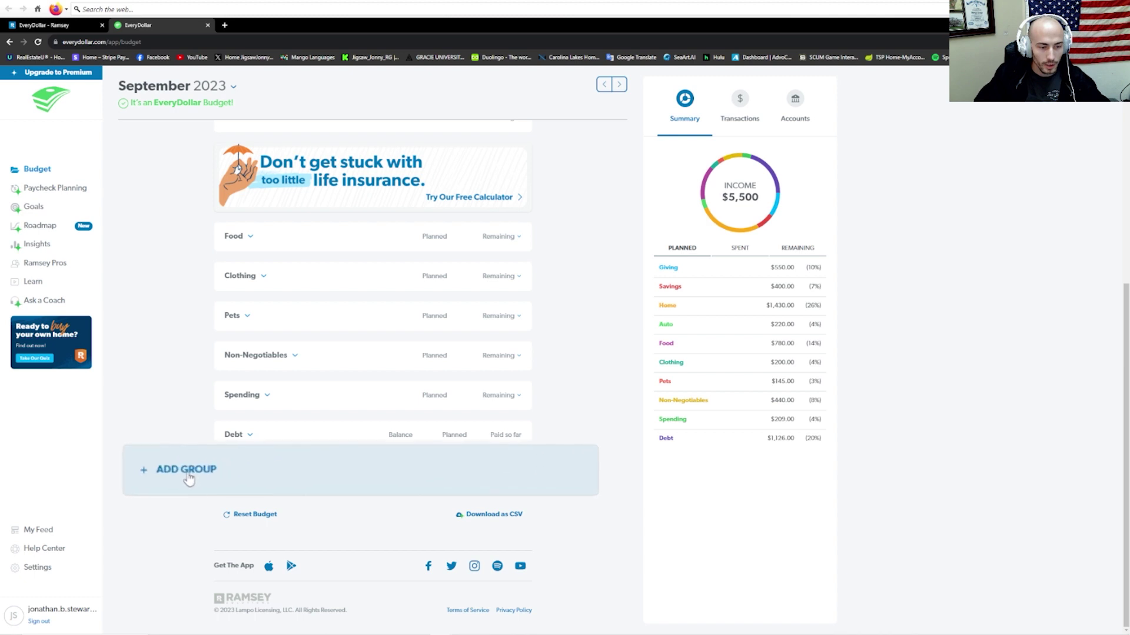
click(189, 477)
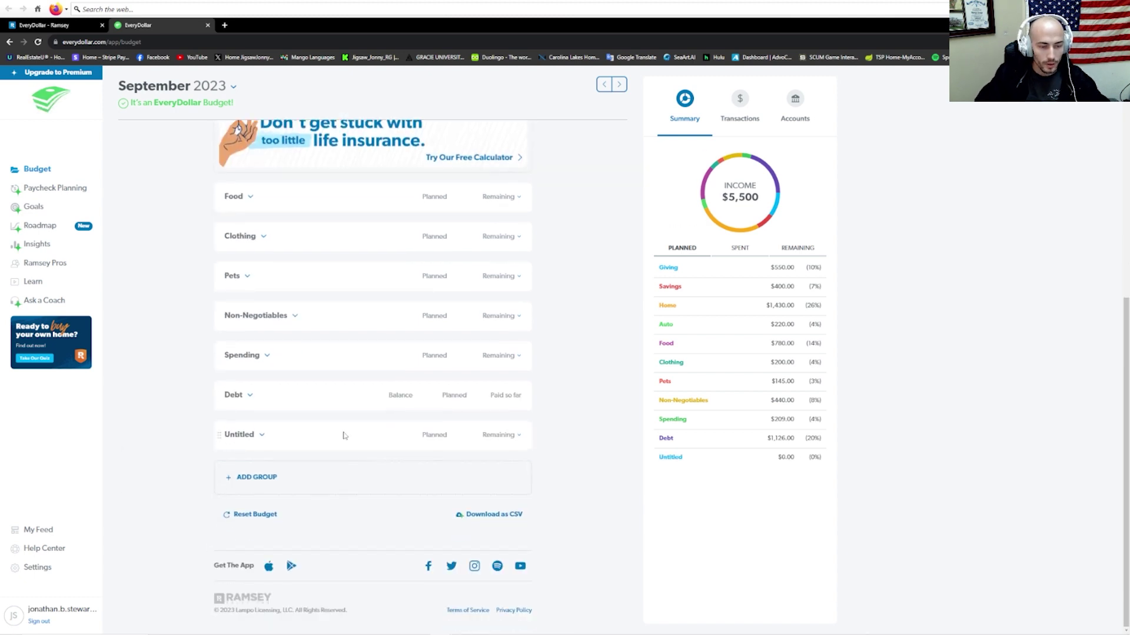
click(504, 439)
text(C)
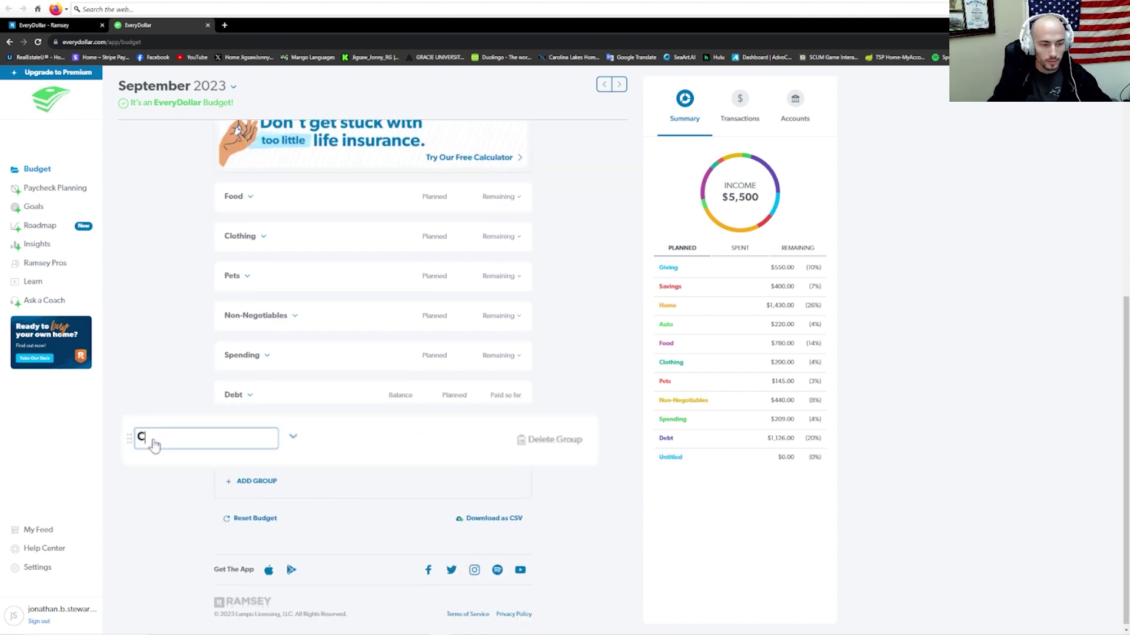
text(razy)
key(Return)
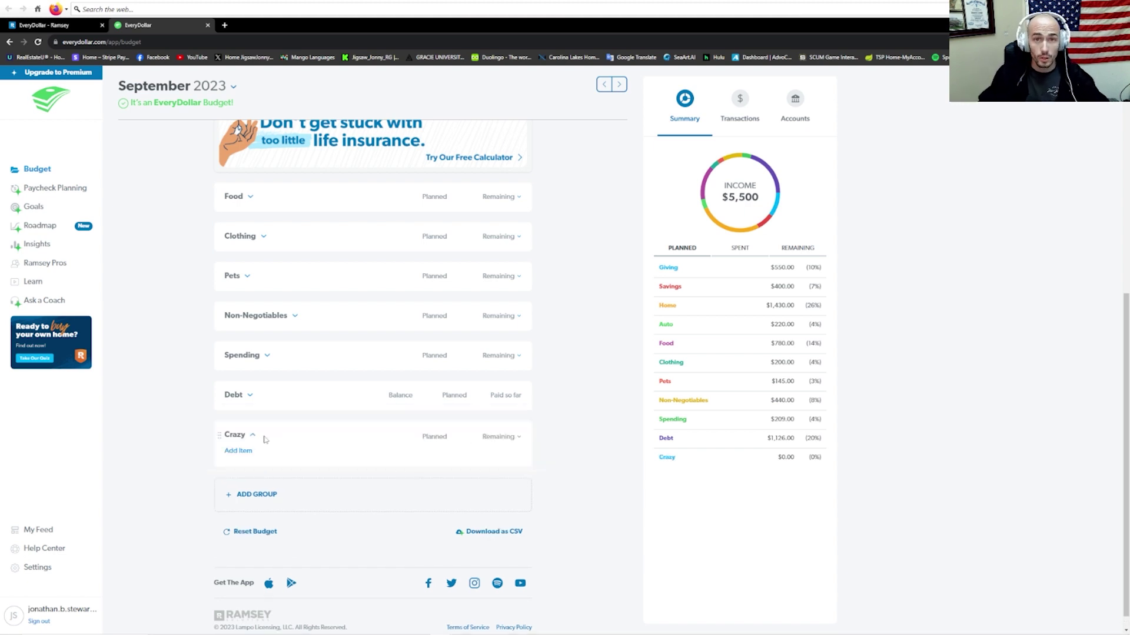
- Delete the Crazy group from the budget
click(236, 439)
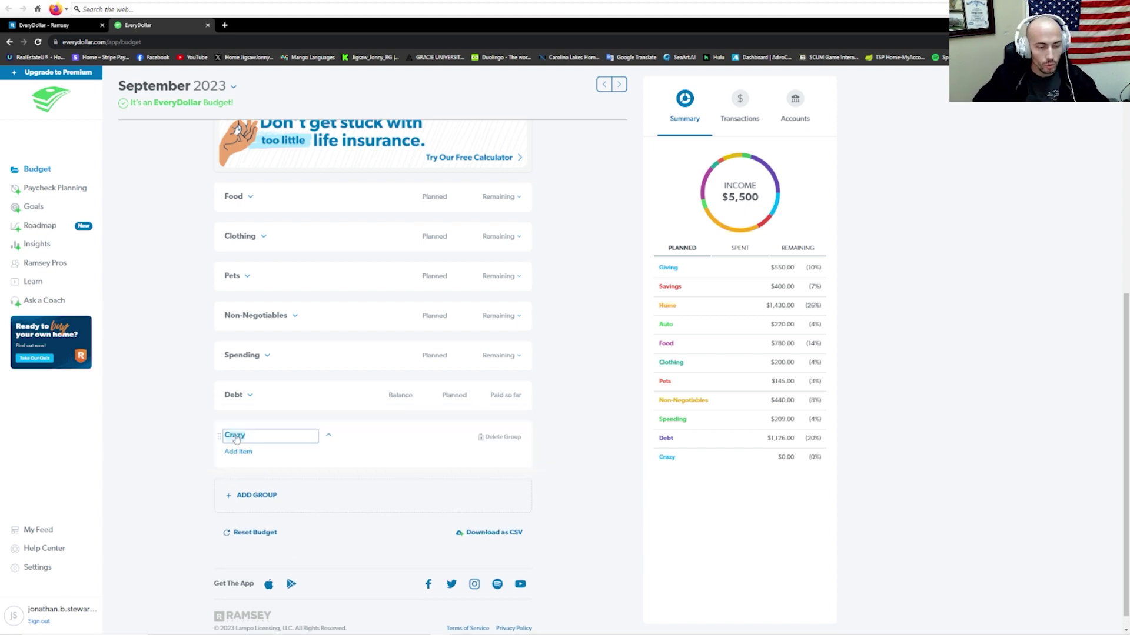
click(499, 440)
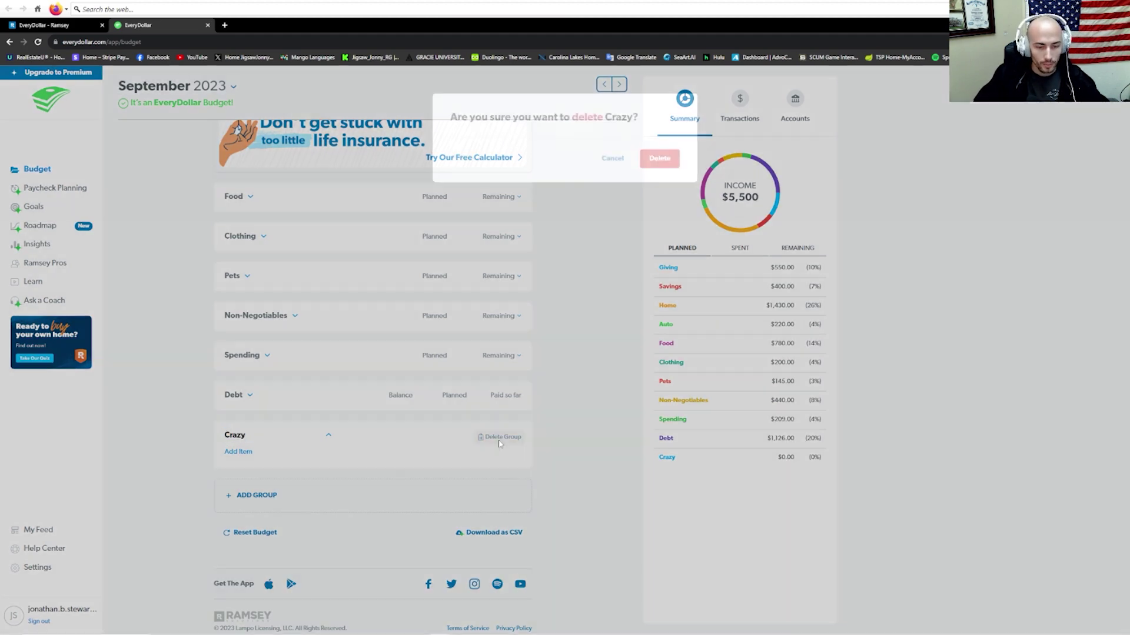
click(659, 153)
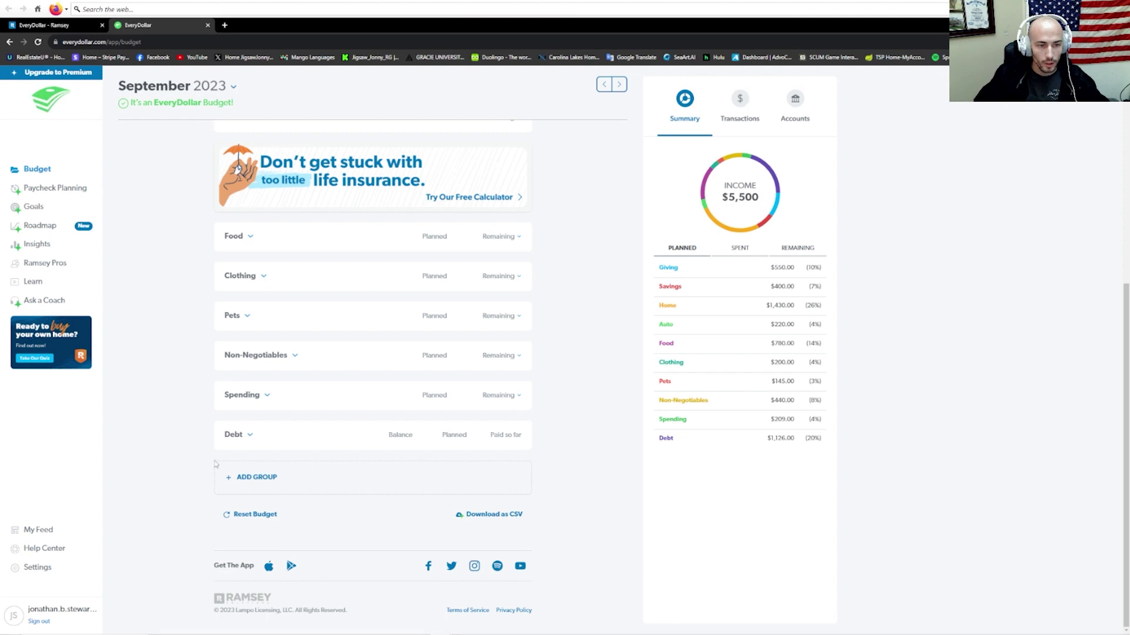
- Review the budget items in the Home group and collapse the group again
scroll(253, 250, up, 3)
click(254, 253)
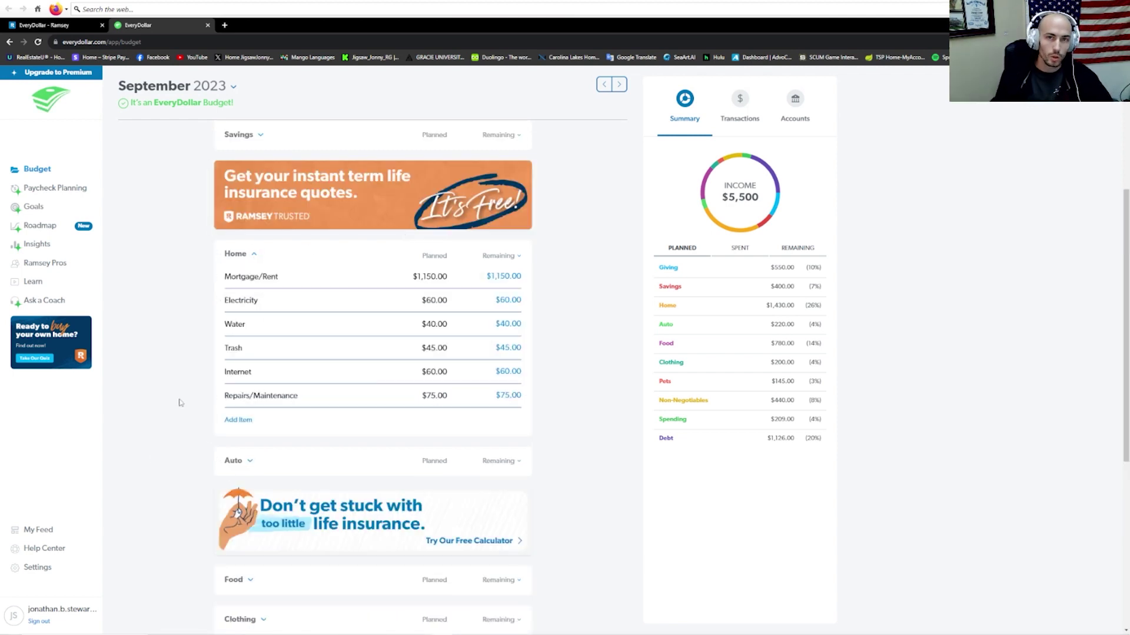
click(254, 256)
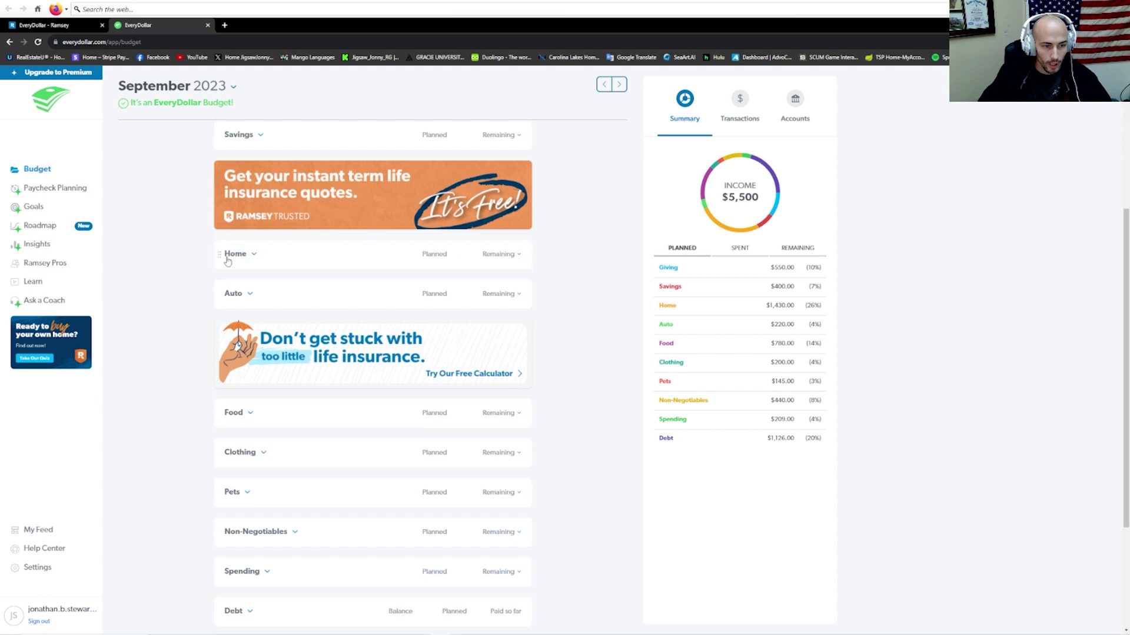
- Move the Home group below Clothing, and expand it to try reordering its budget items
drag(219, 255, 118, 288)
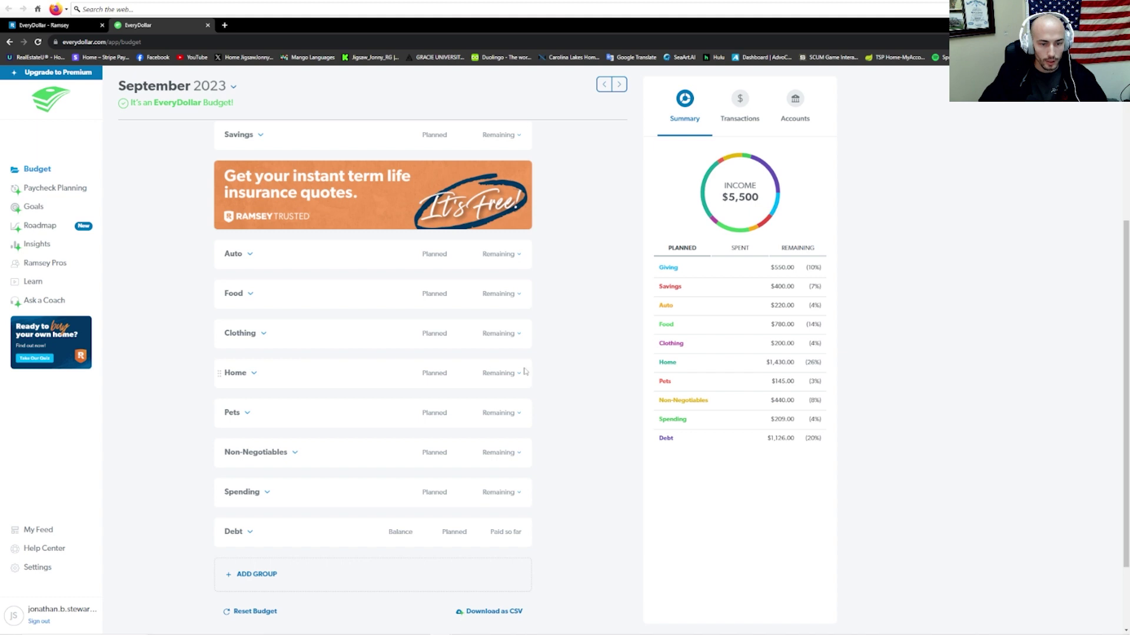
click(239, 384)
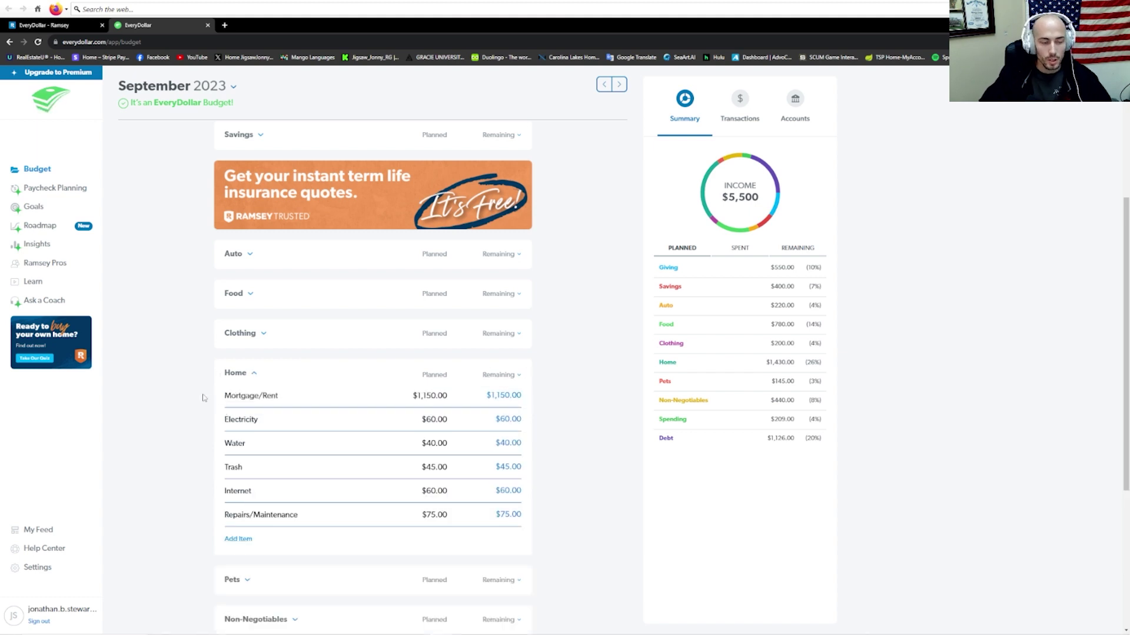
scroll(203, 398, down, 1)
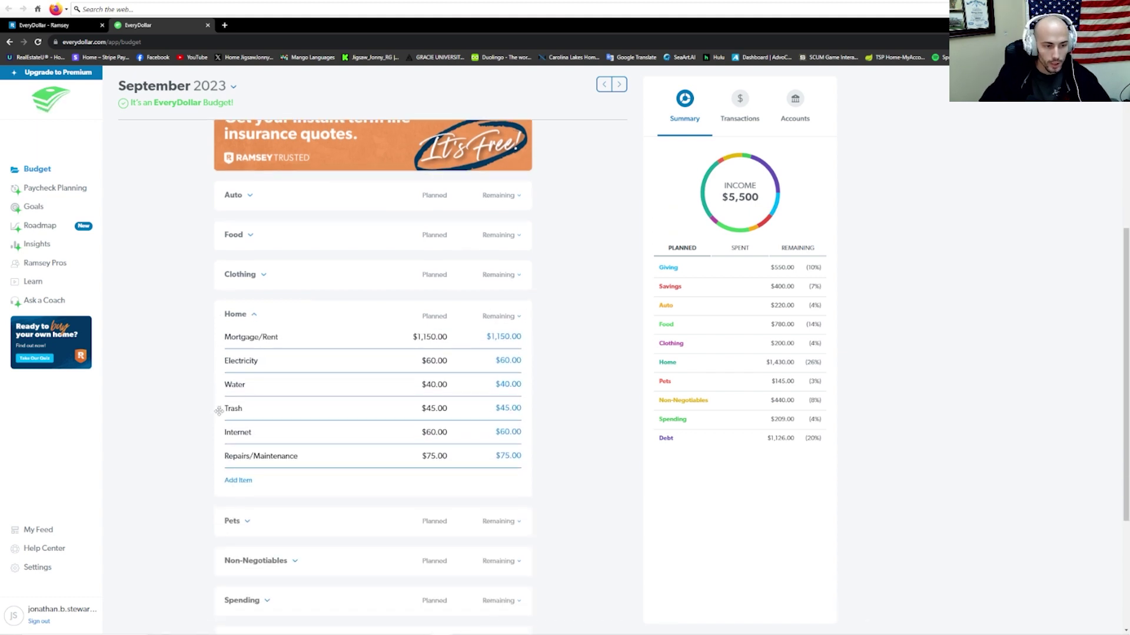
mouse_move(218, 400)
mouse_down()
mouse_move(220, 372)
mouse_move(221, 414)
mouse_move(222, 360)
mouse_move(218, 406)
mouse_up()
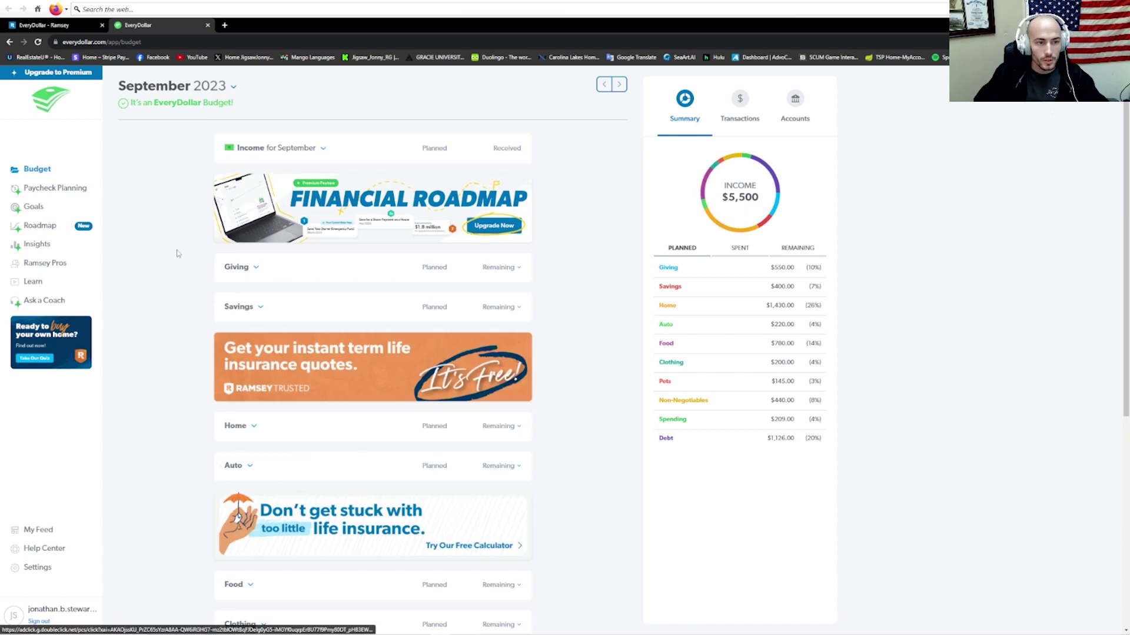
- Add a budget item named Charity to the Giving group
click(232, 266)
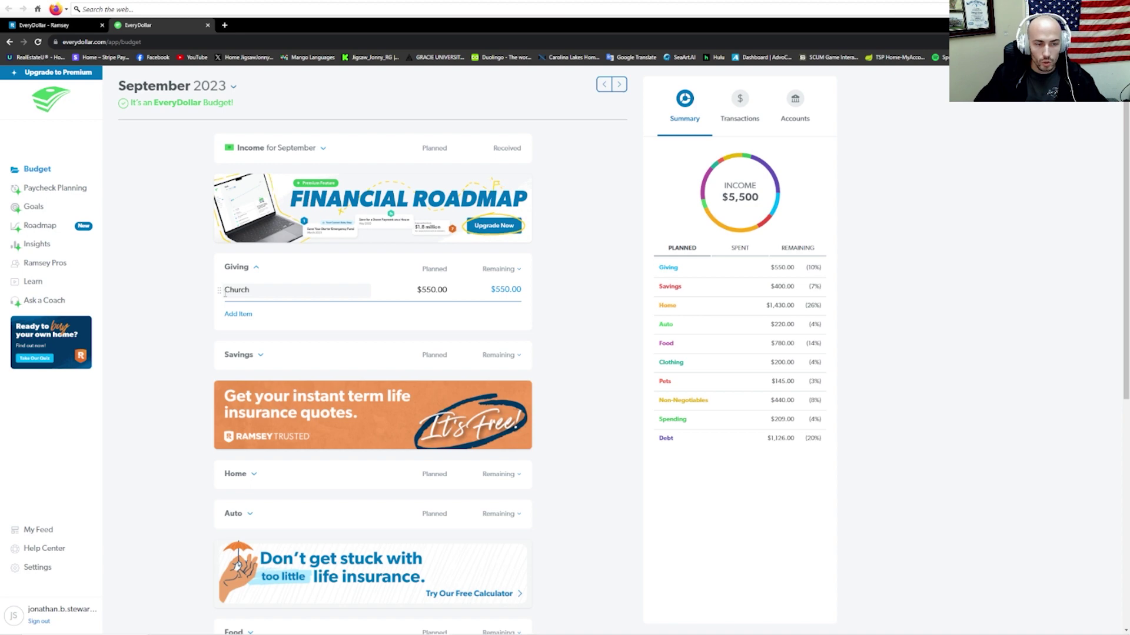
click(245, 314)
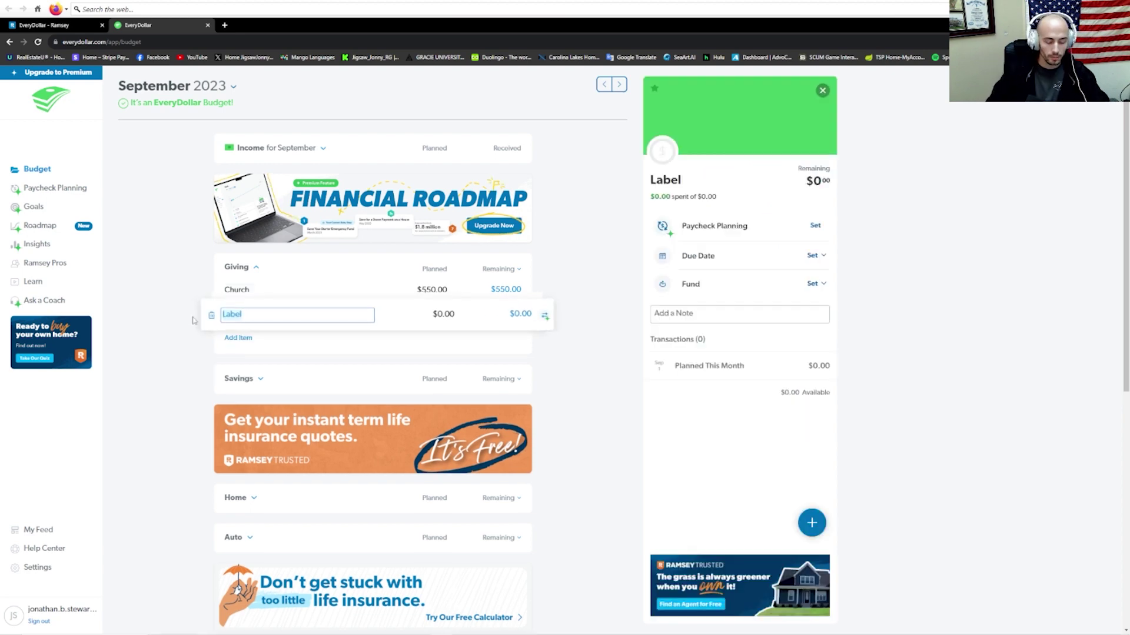
text(Charity)
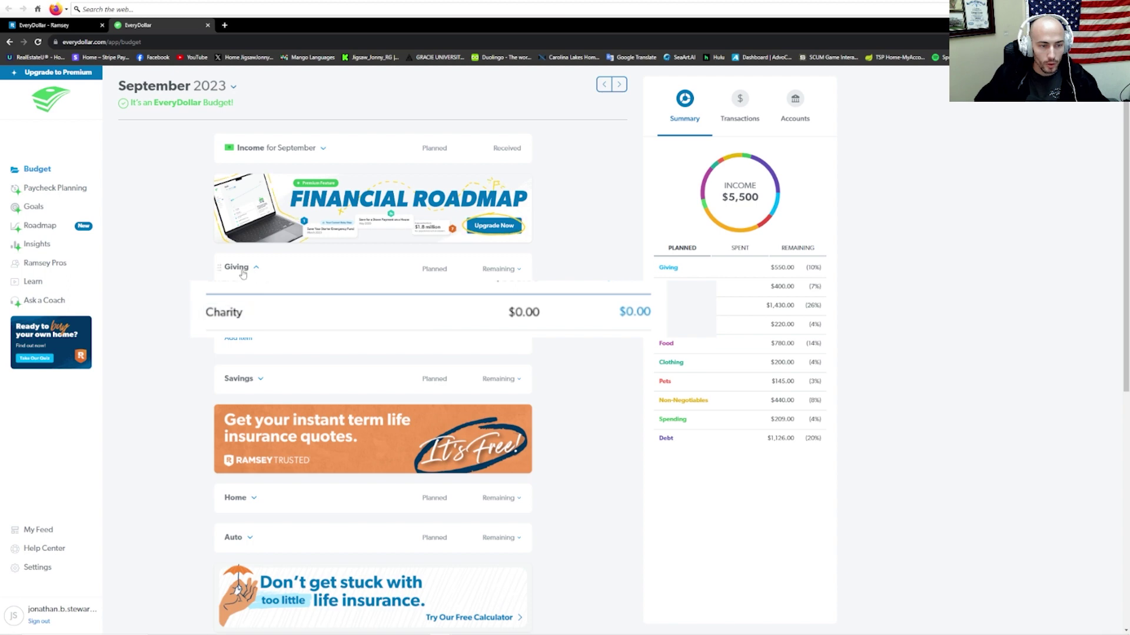
- Delete the Charity item from the Giving group
click(249, 318)
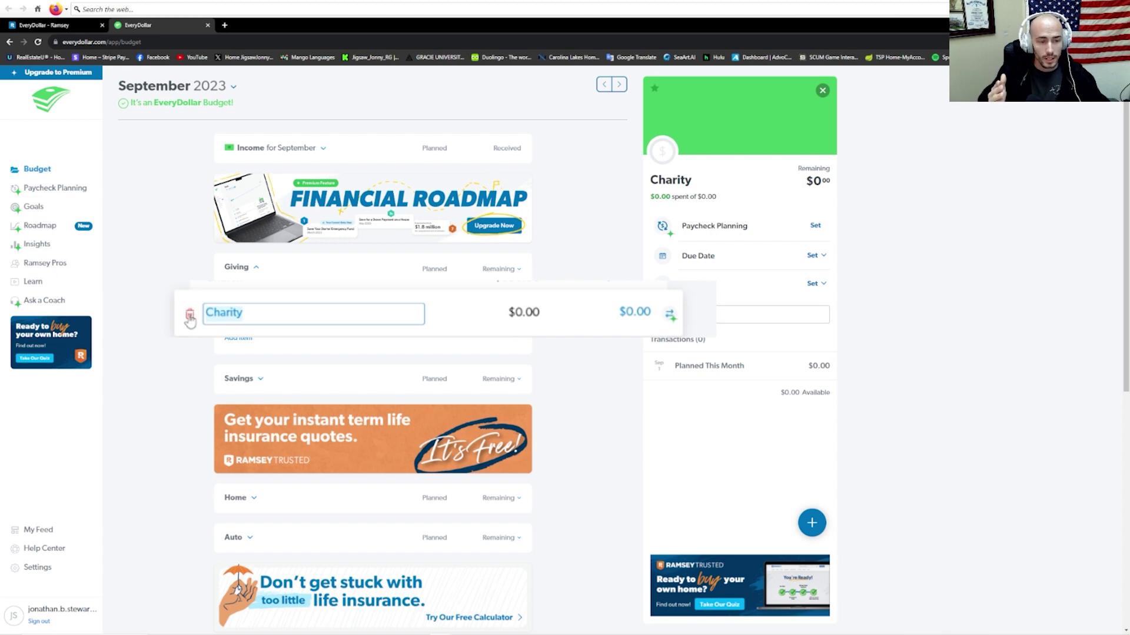
key(Escape)
click(213, 318)
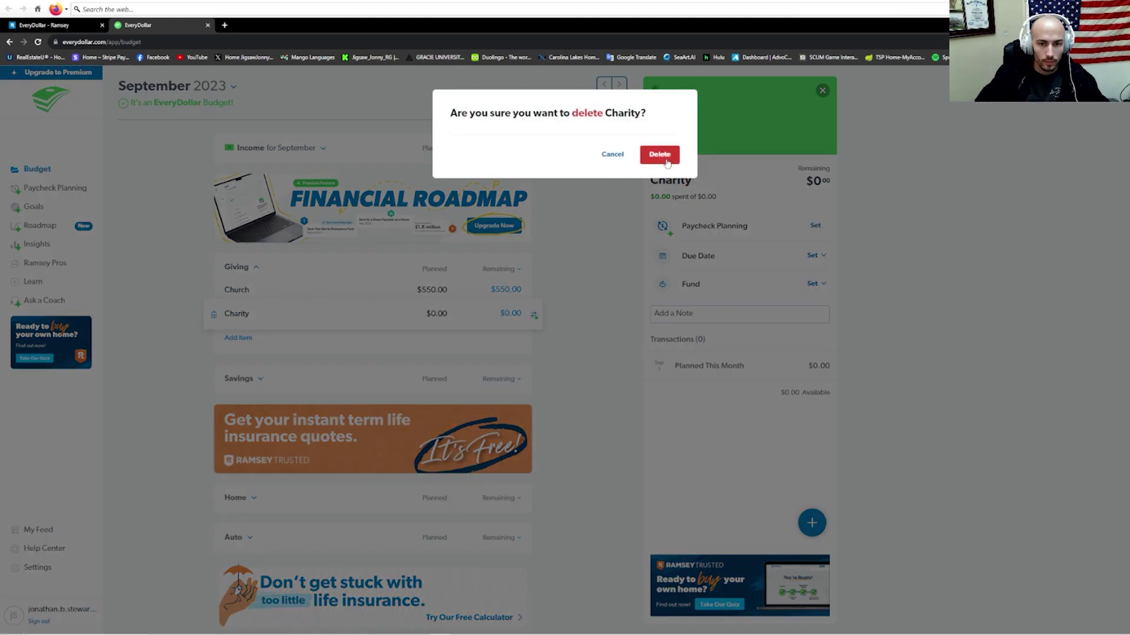
key(Return)
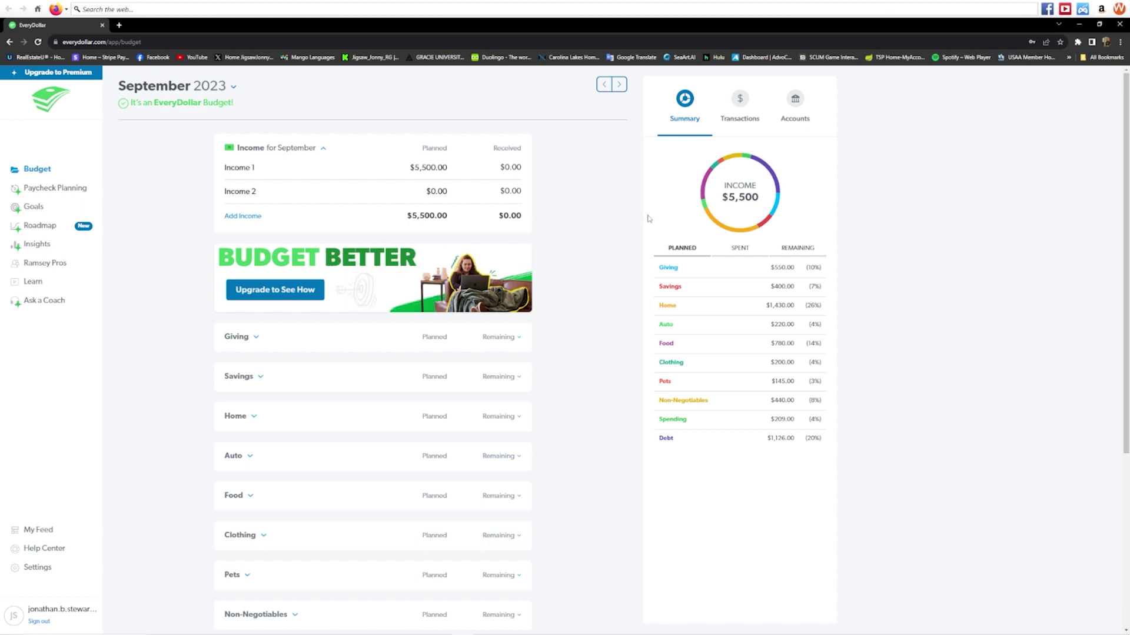
- Set the planned amount of Income 1 for September to $6,000
click(518, 169)
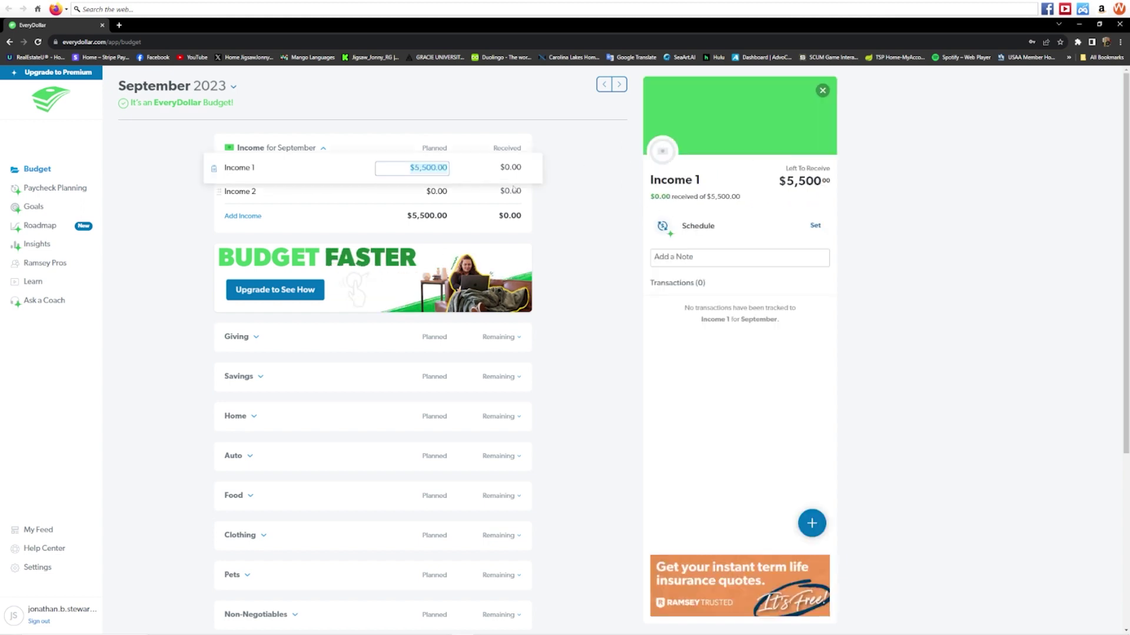
text(60)
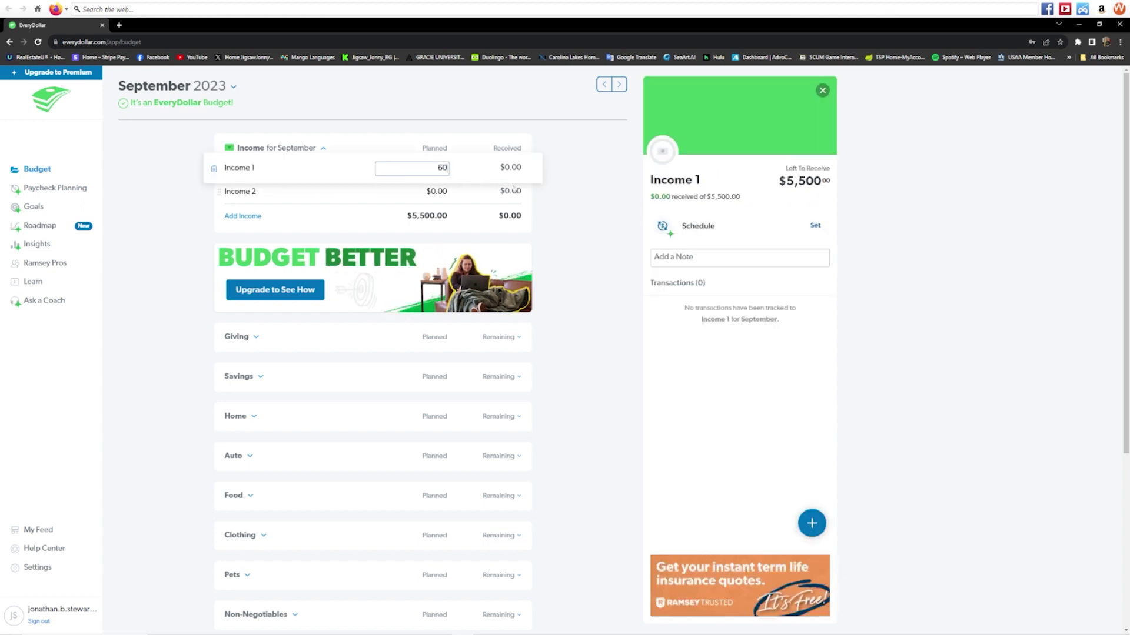
text(00)
key(Tab)
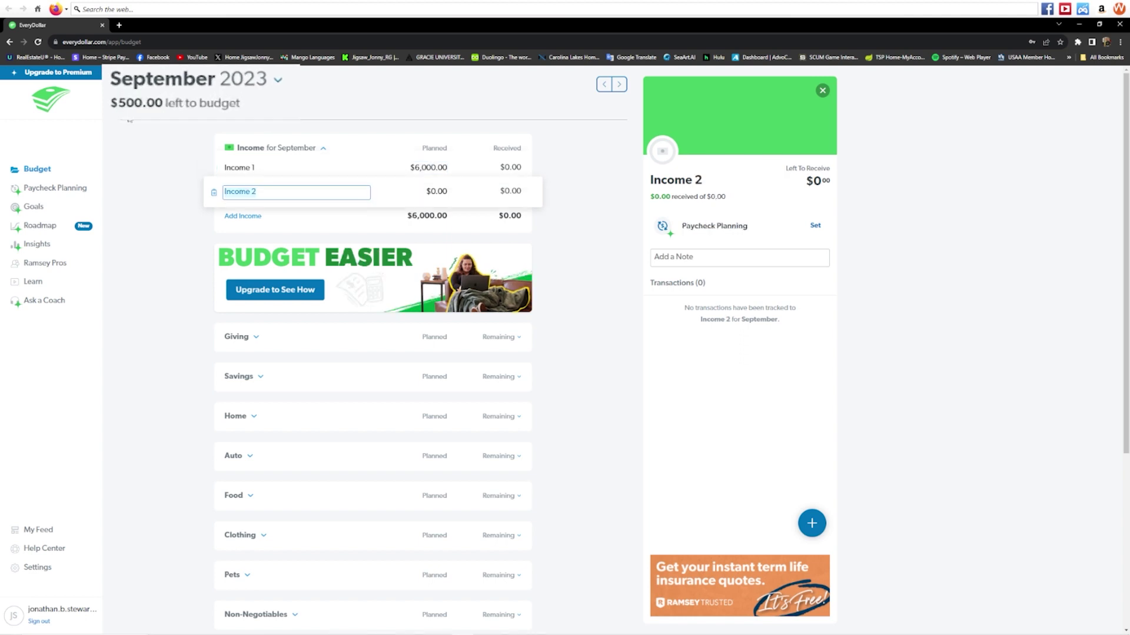
click(167, 212)
- Set the planned amount of the Take-out item in the Food group to $70
scroll(196, 374, down, 2)
click(247, 379)
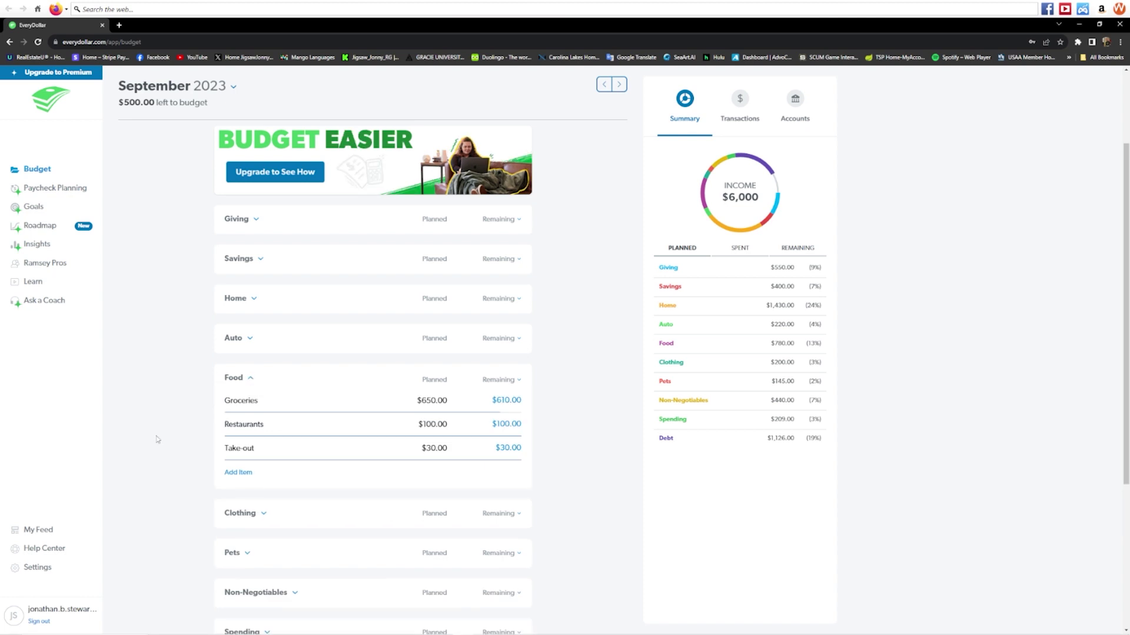
click(412, 449)
text(70)
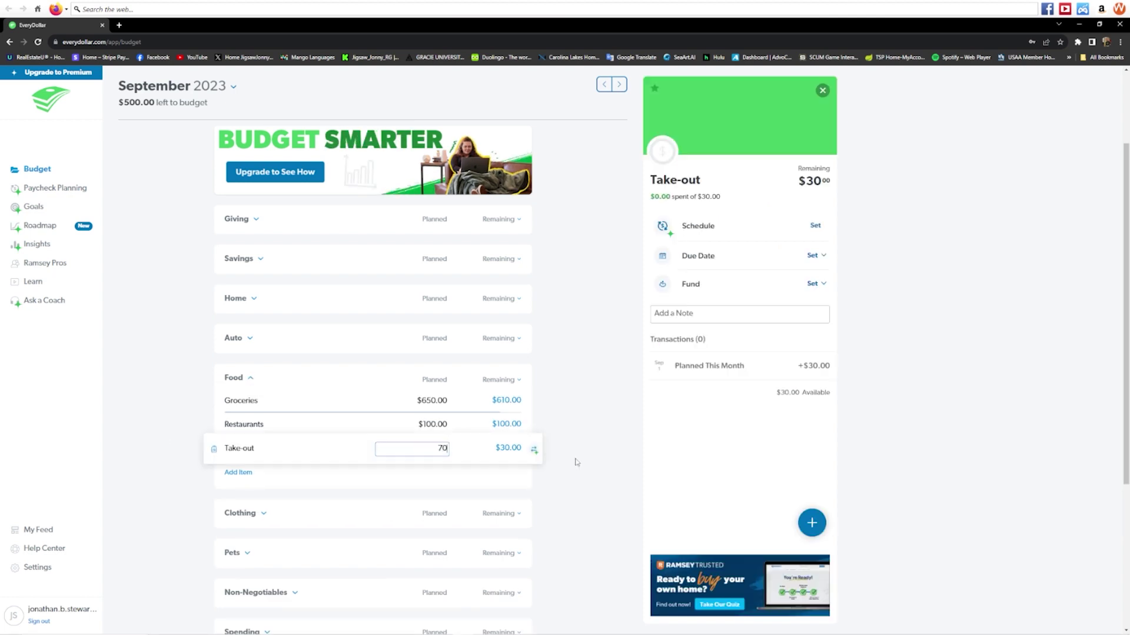
key(Tab)
click(606, 473)
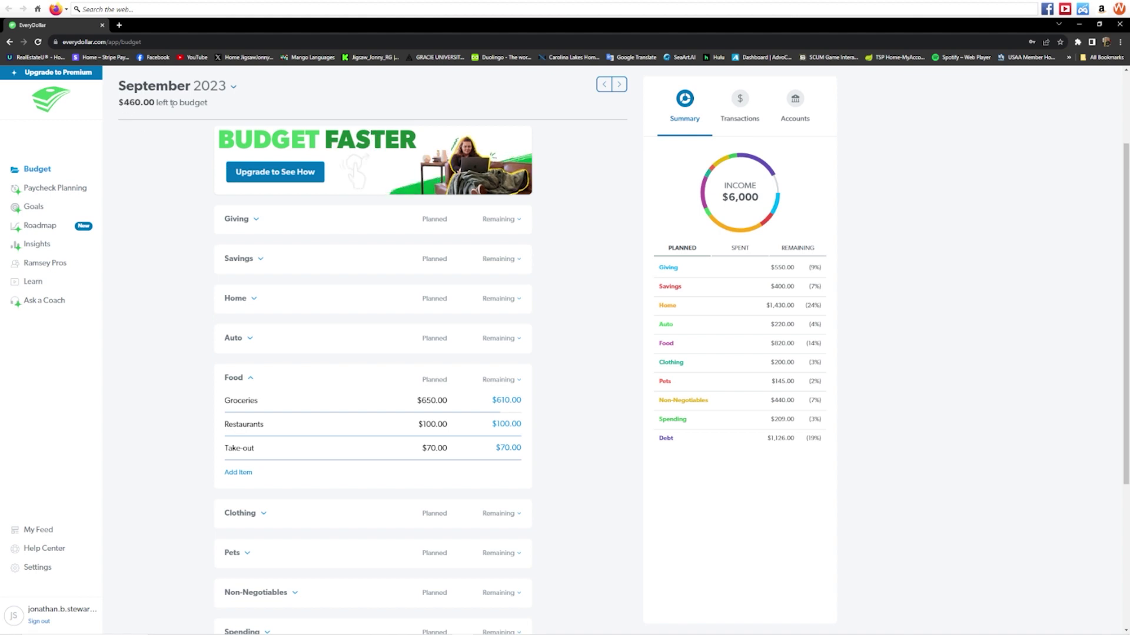
- Collapse the Food group and set the planned payment of the Capital One debt to $552
click(234, 378)
scroll(235, 448, down, 2)
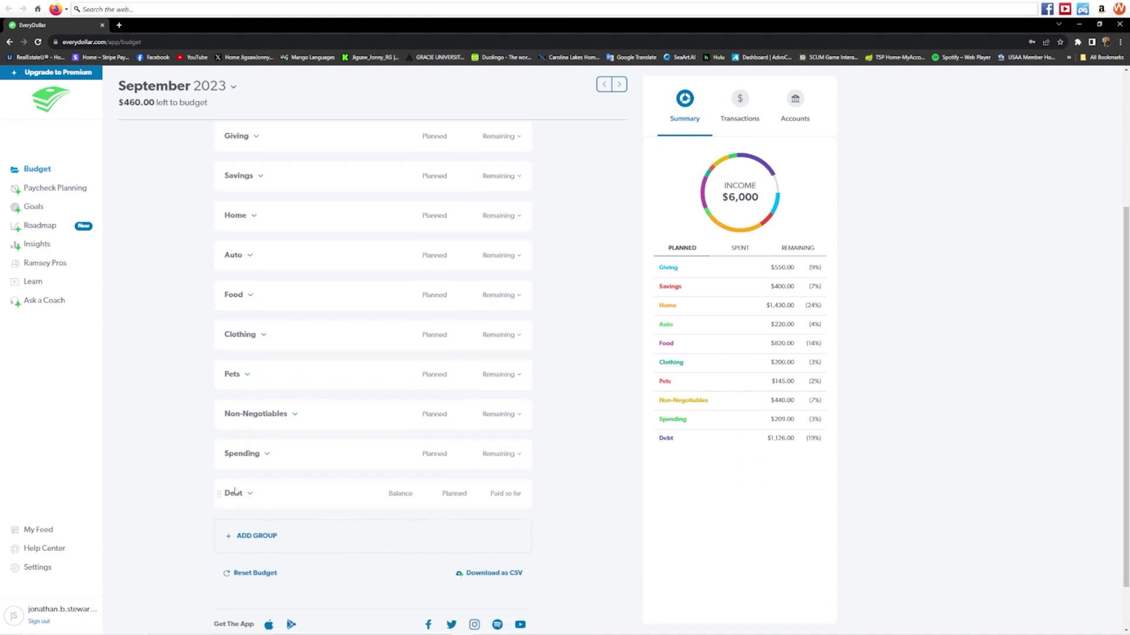
click(252, 496)
scroll(251, 496, down, 1)
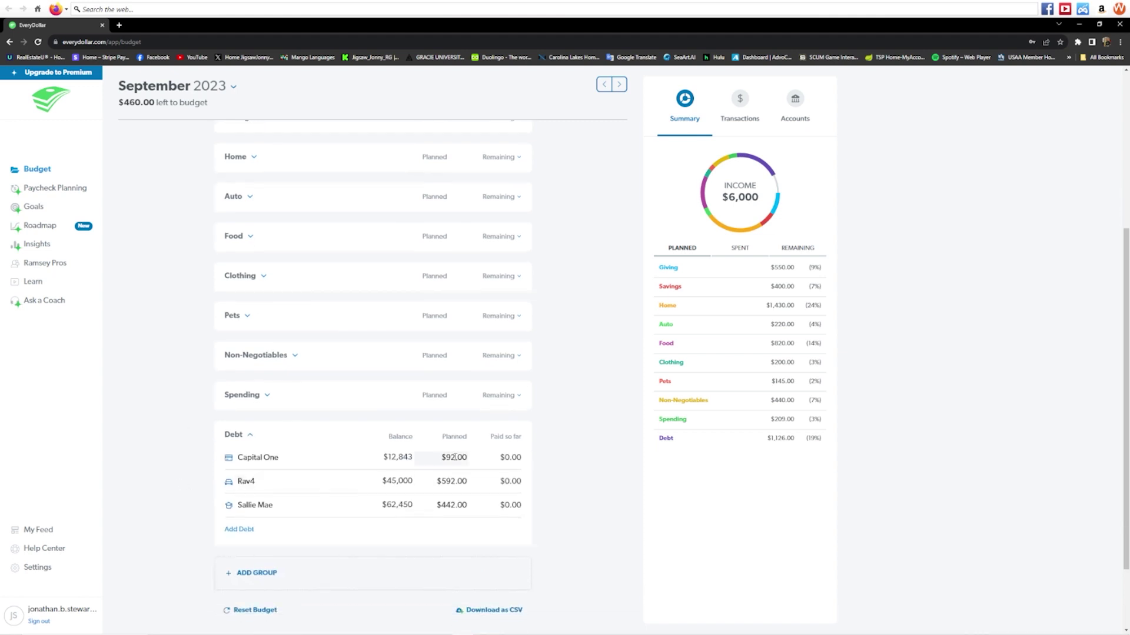
click(453, 457)
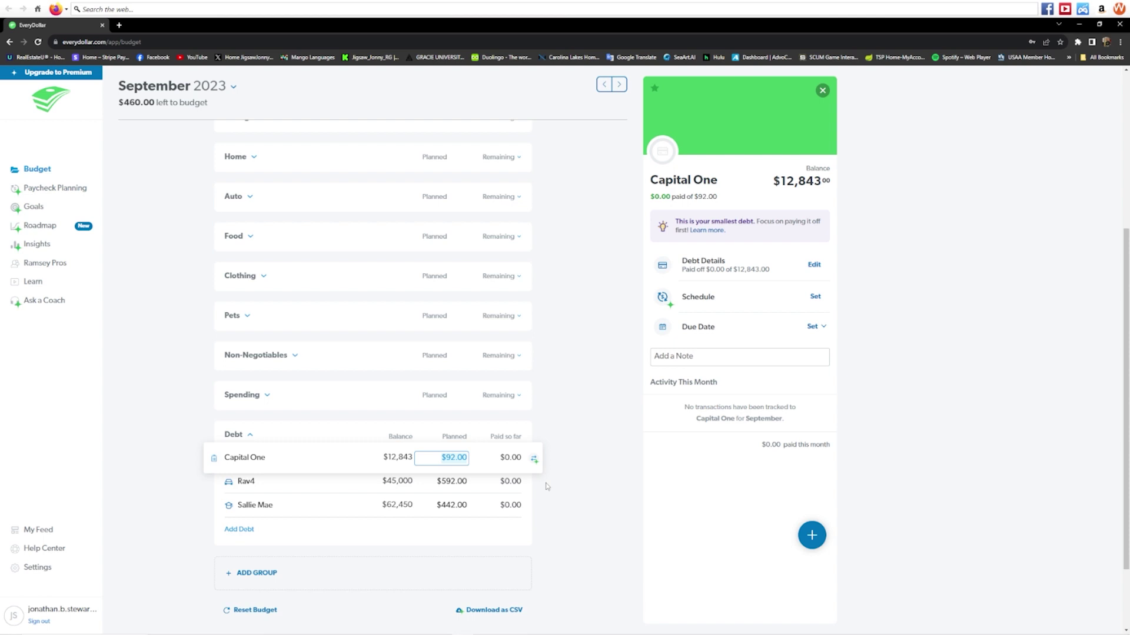
text(552)
key(Return)
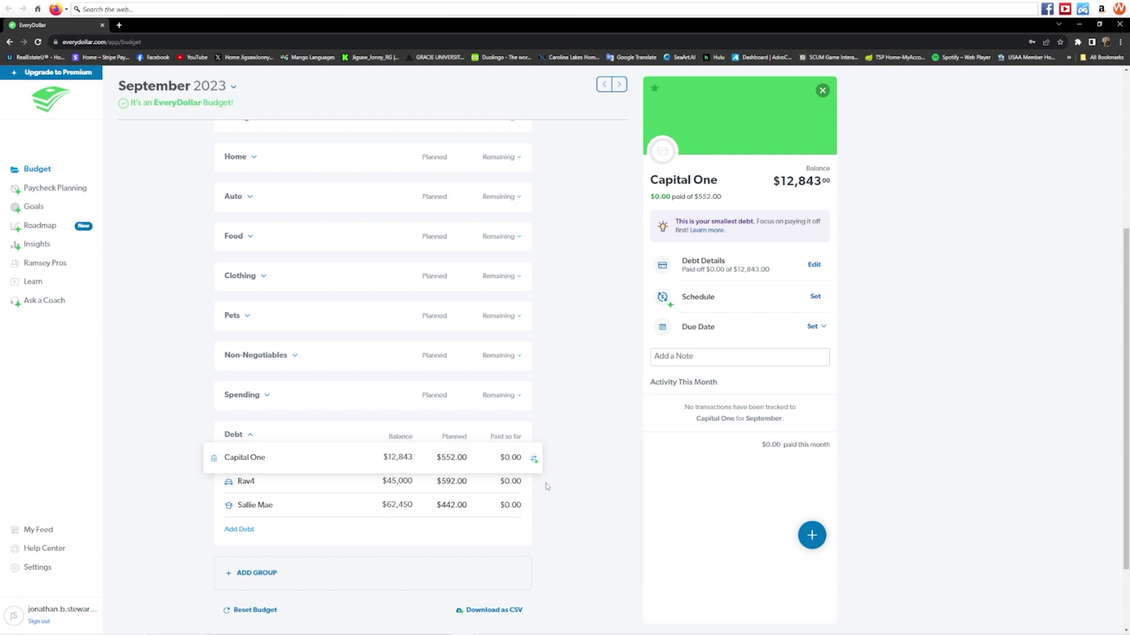
click(581, 421)
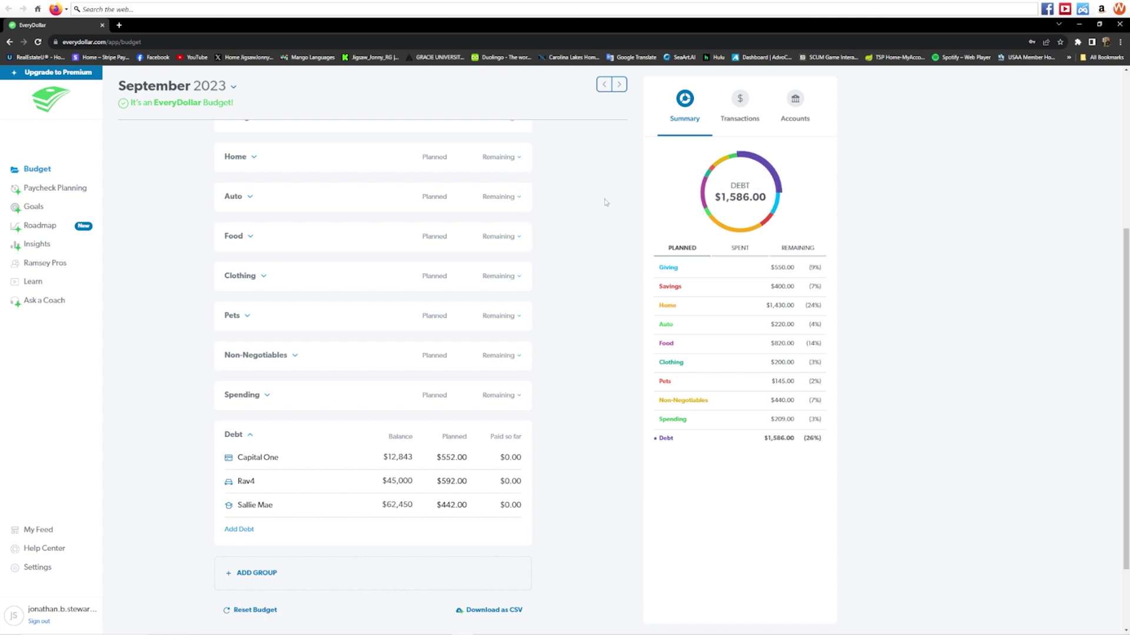
scroll(584, 488, down, 2)
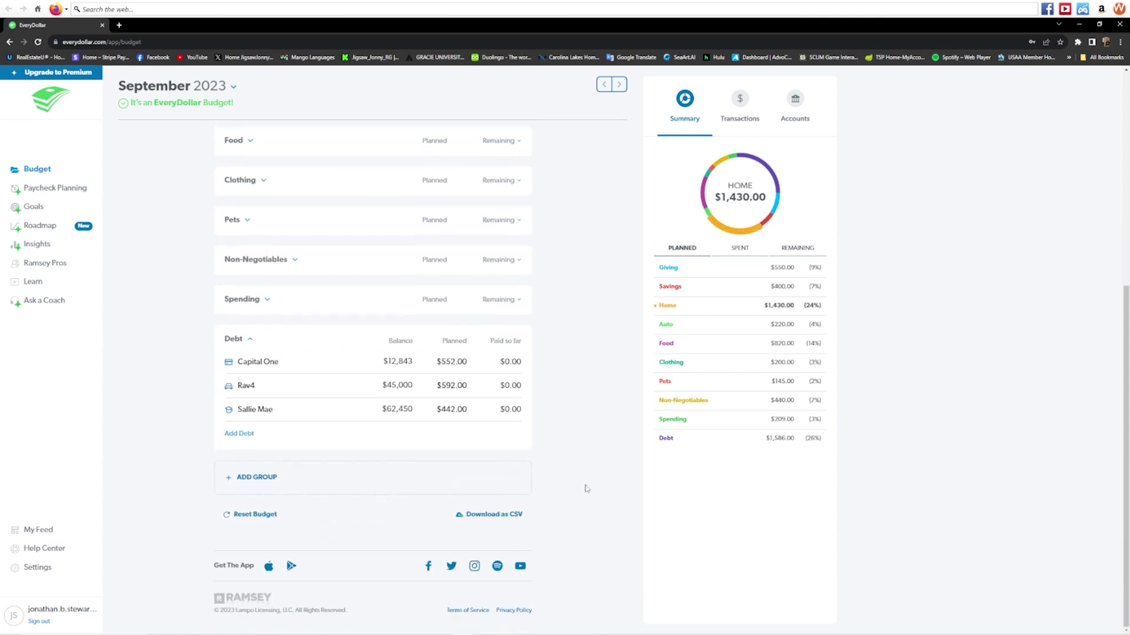
- Set the planned payment of the Capital One debt to $488
scroll(586, 488, up, 1)
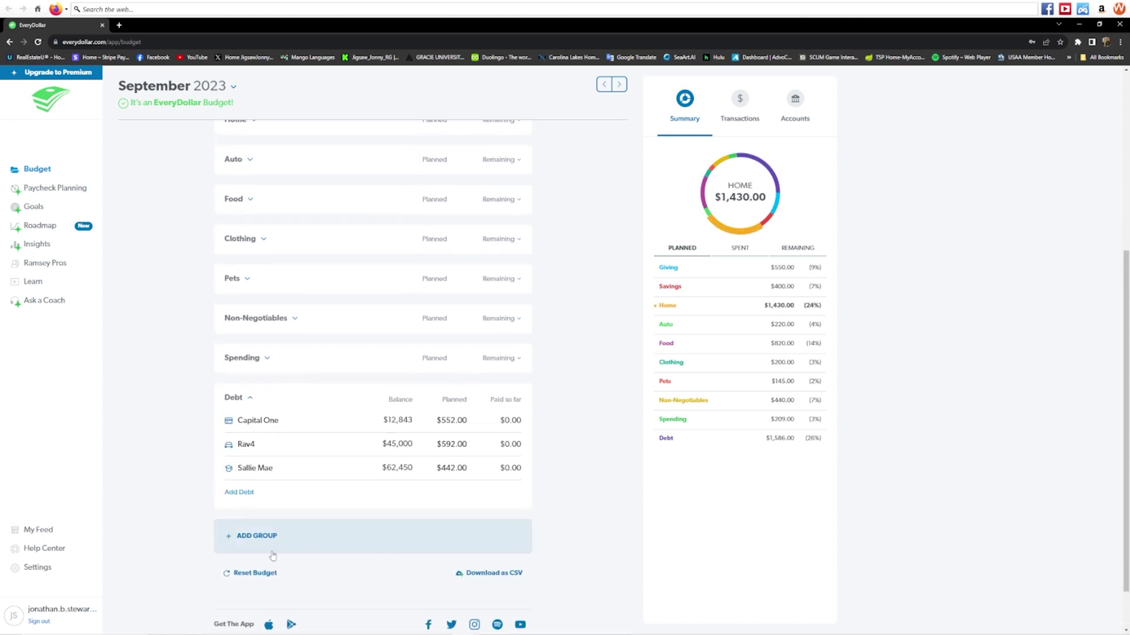
click(451, 421)
text(488)
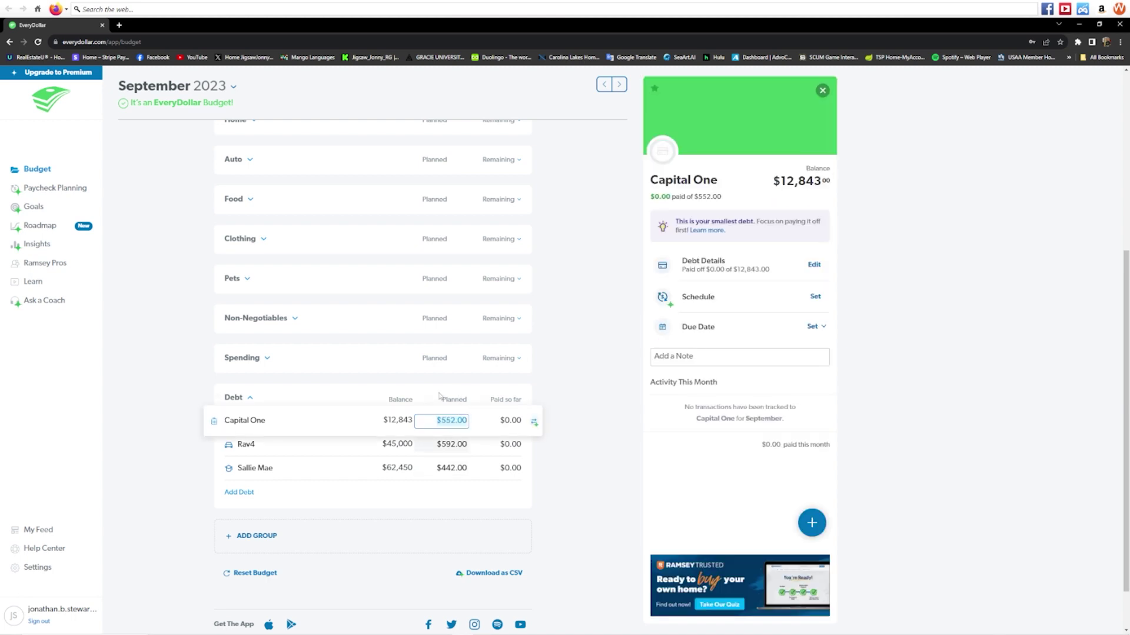
click(586, 373)
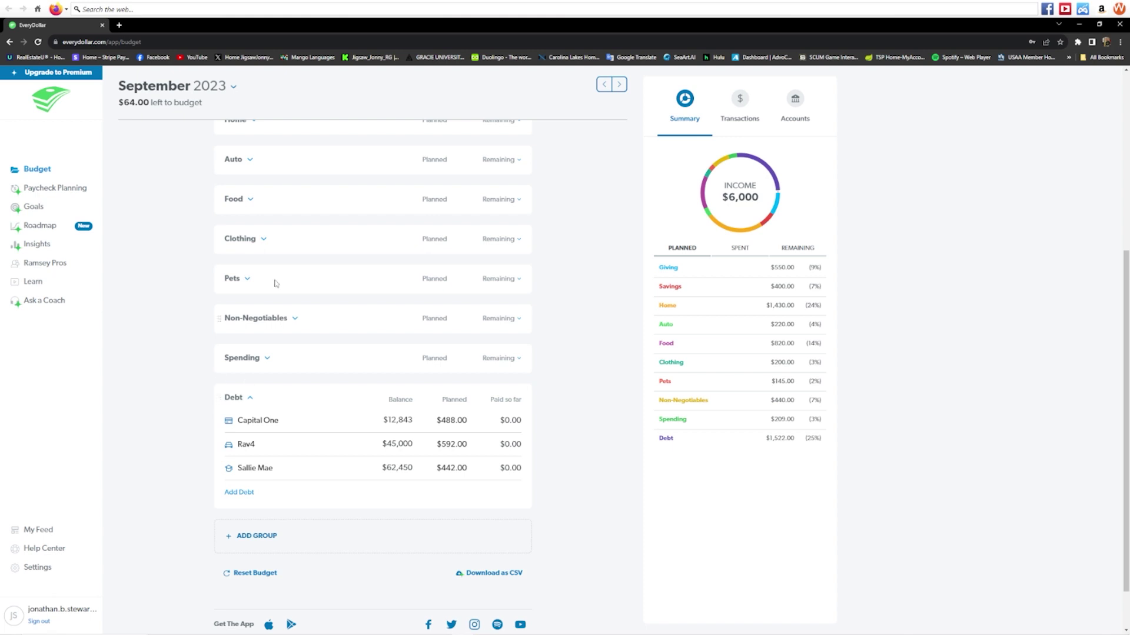
click(407, 356)
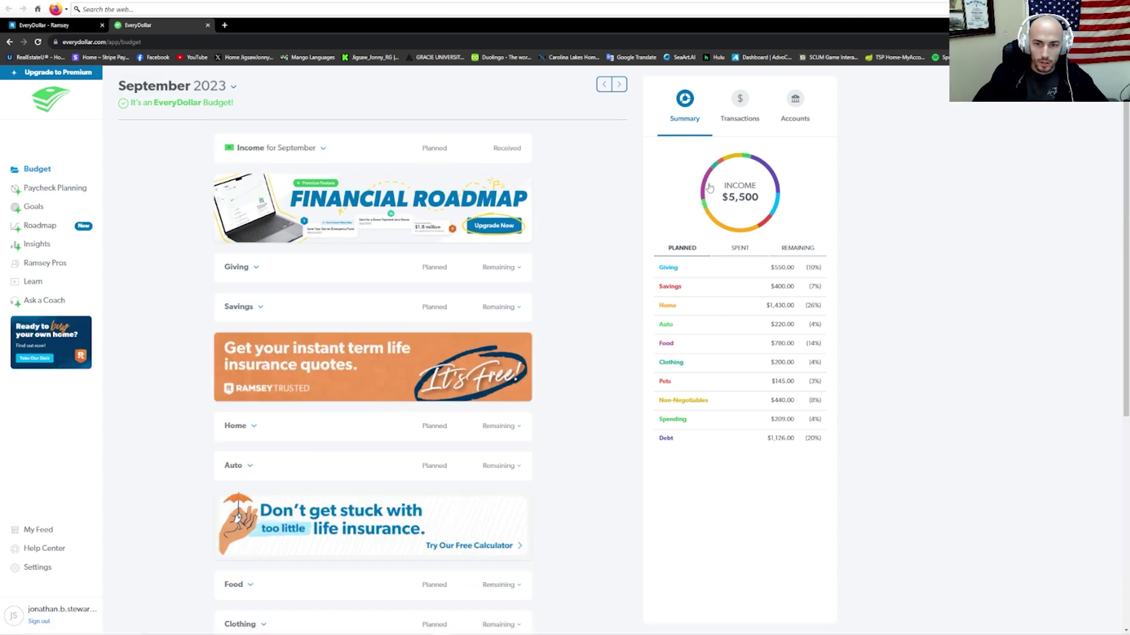
- Expand the September income group and review the planned, spent and remaining breakdowns in the budget summary
click(325, 149)
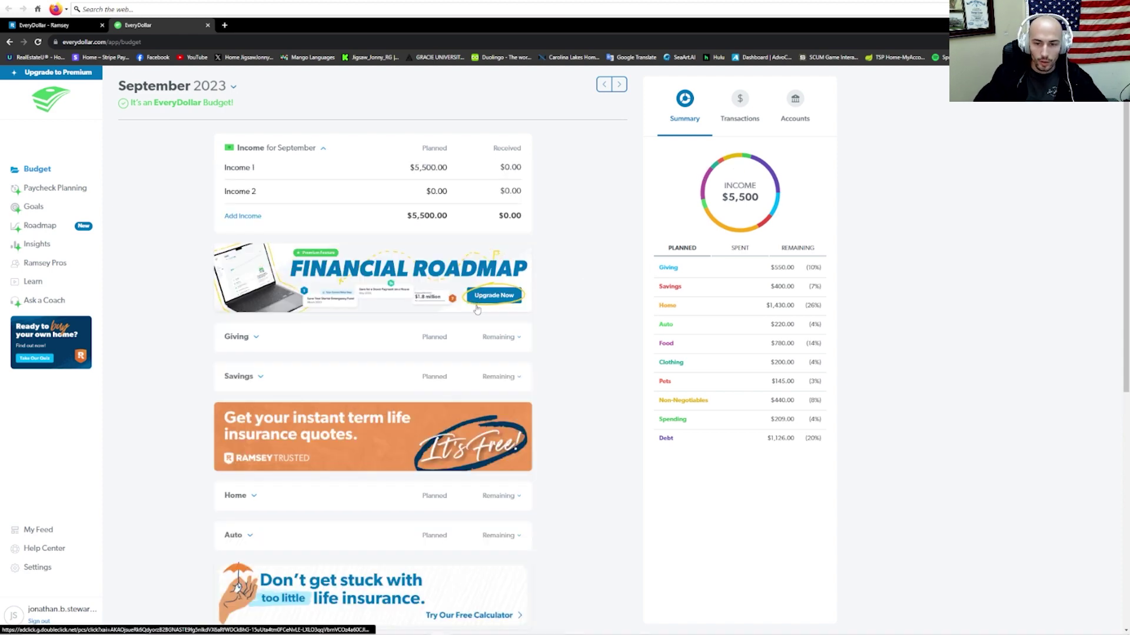
mouse_move(766, 209)
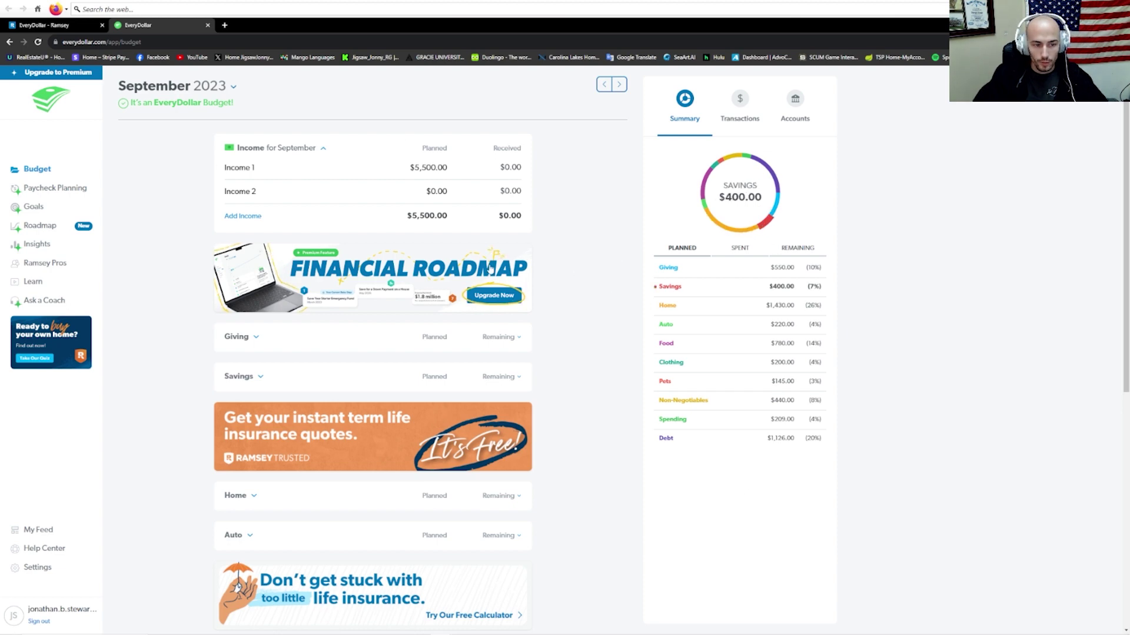
scroll(490, 268, down, 2)
scroll(491, 269, up, 2)
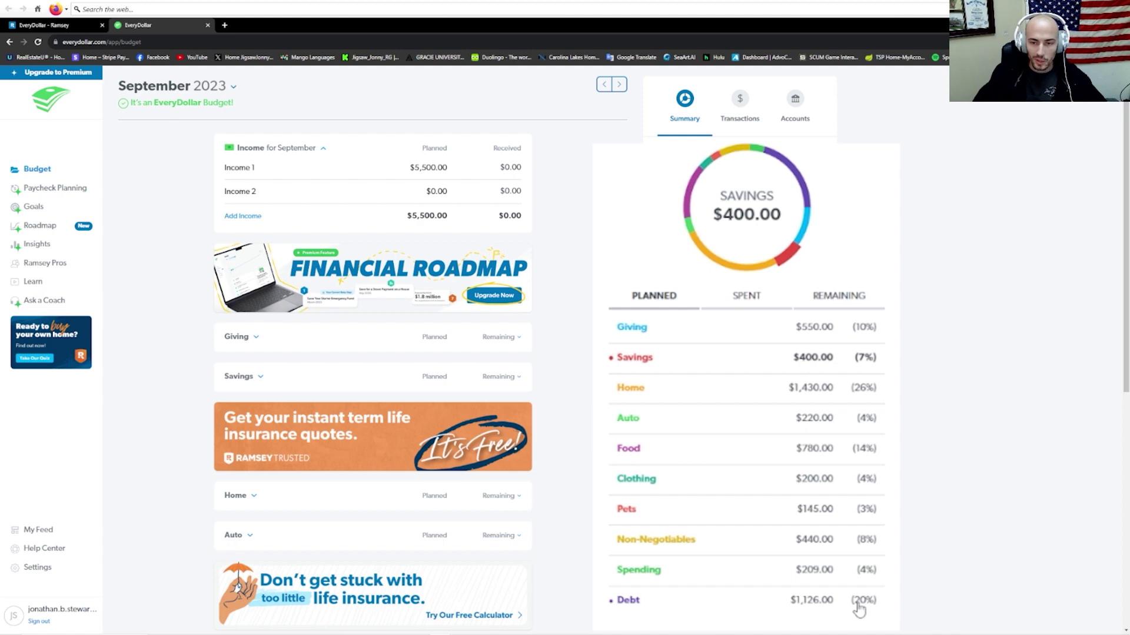
click(758, 305)
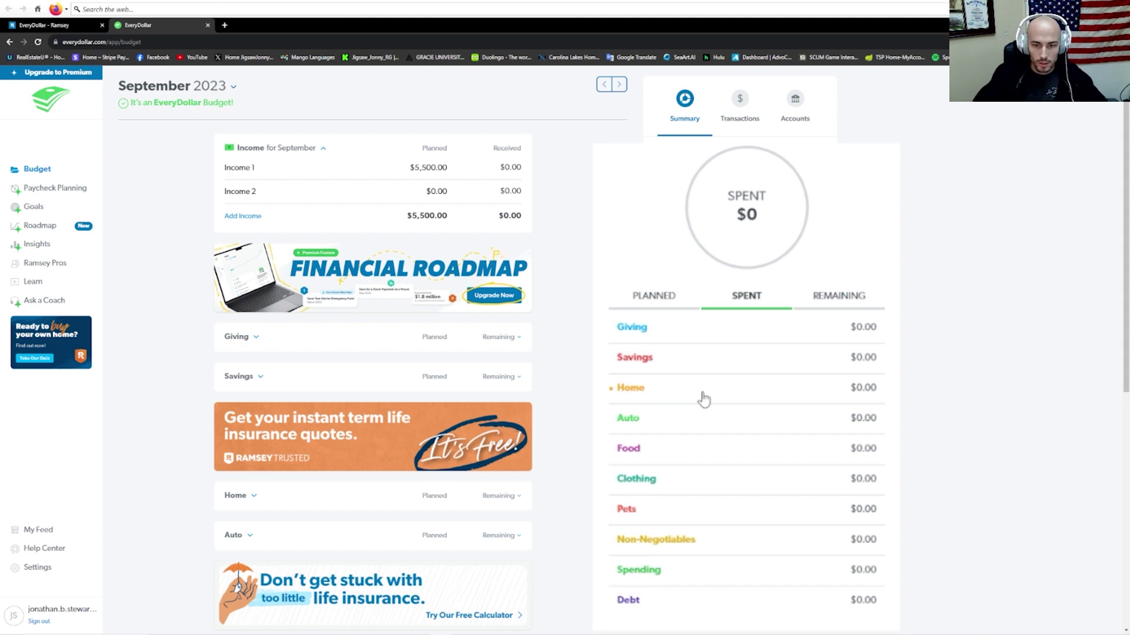
click(834, 296)
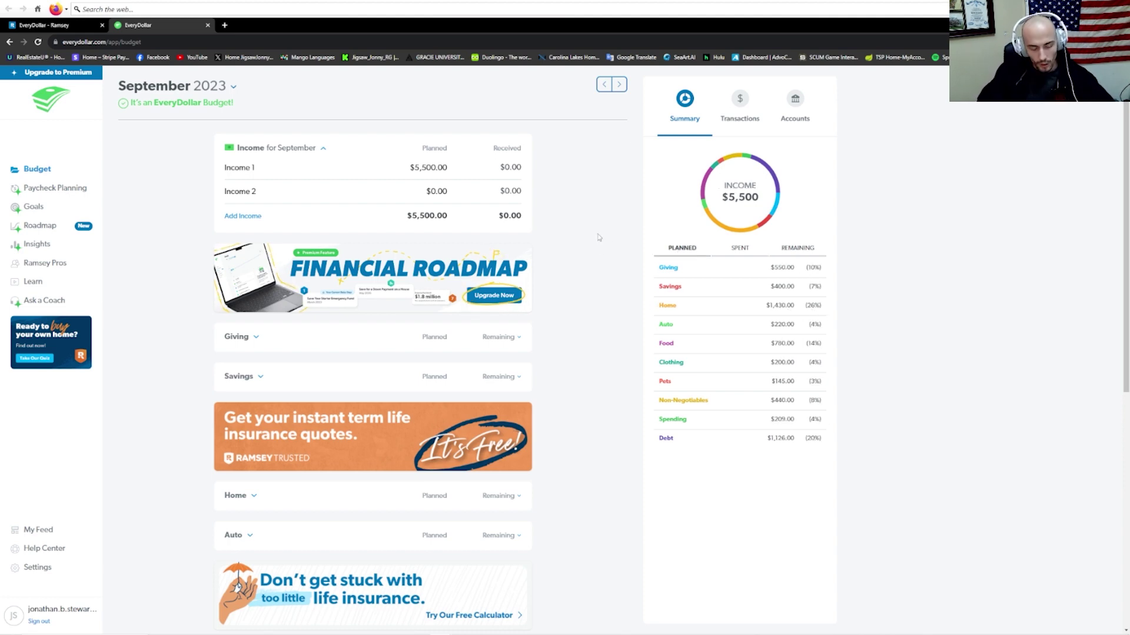
- Start a new expense transaction of $20.00 with Walmart as the merchant
click(740, 102)
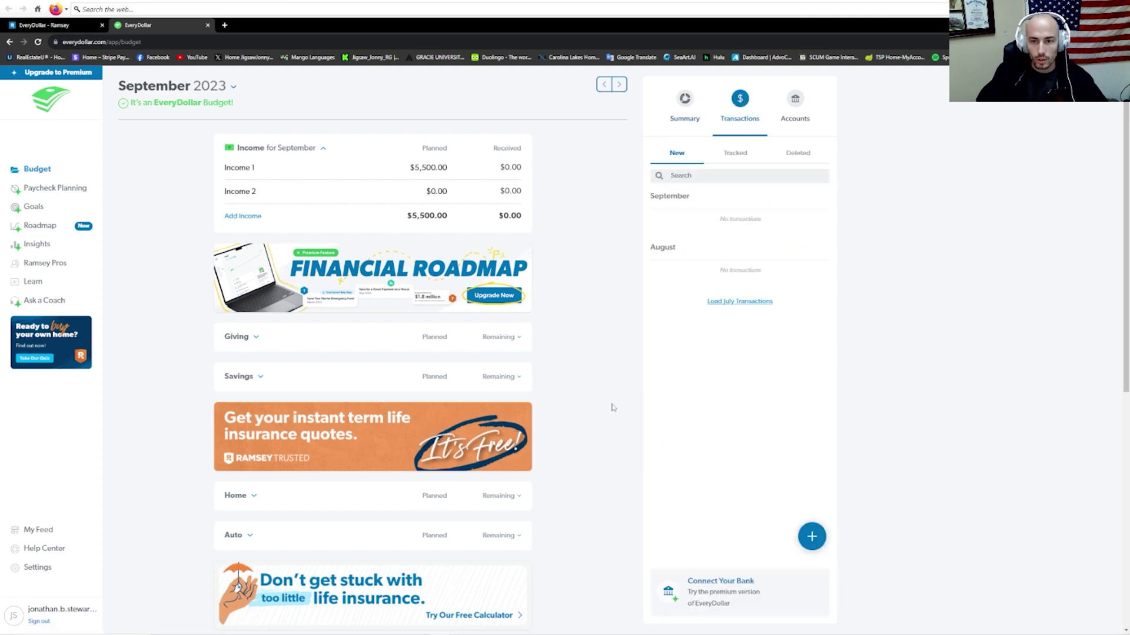
click(812, 538)
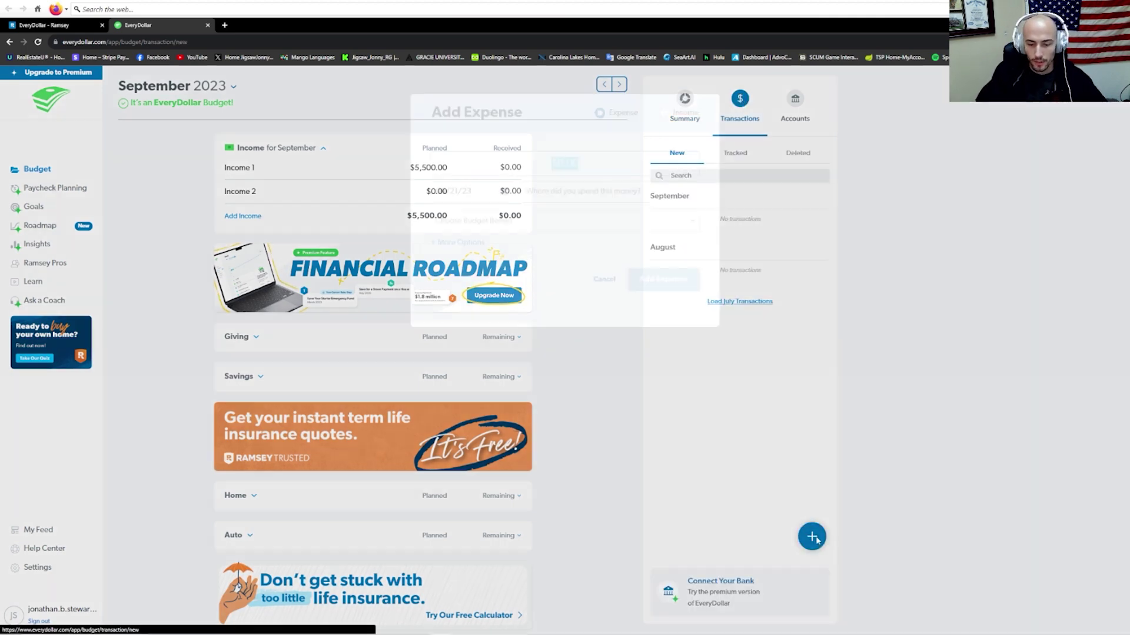
drag(602, 152, 546, 147)
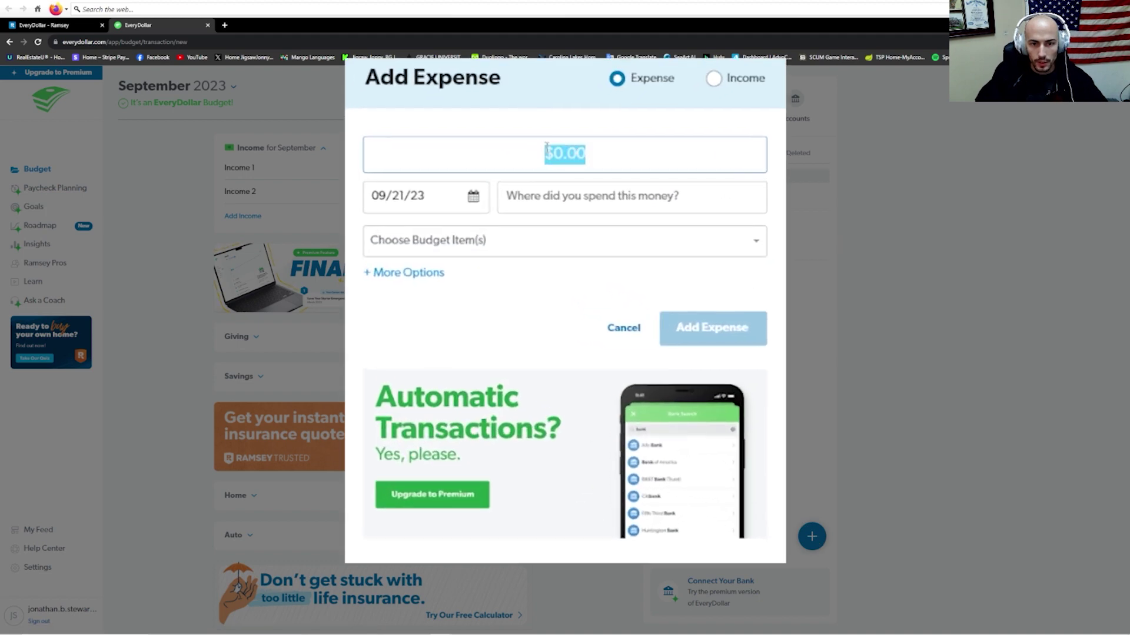
text(20)
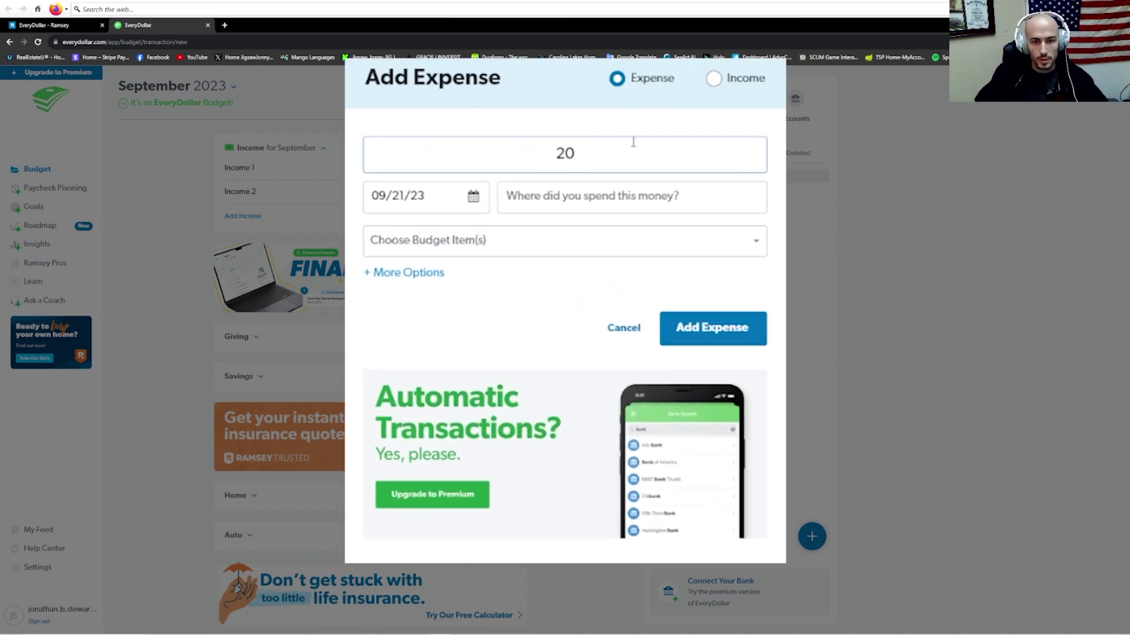
key(Tab)
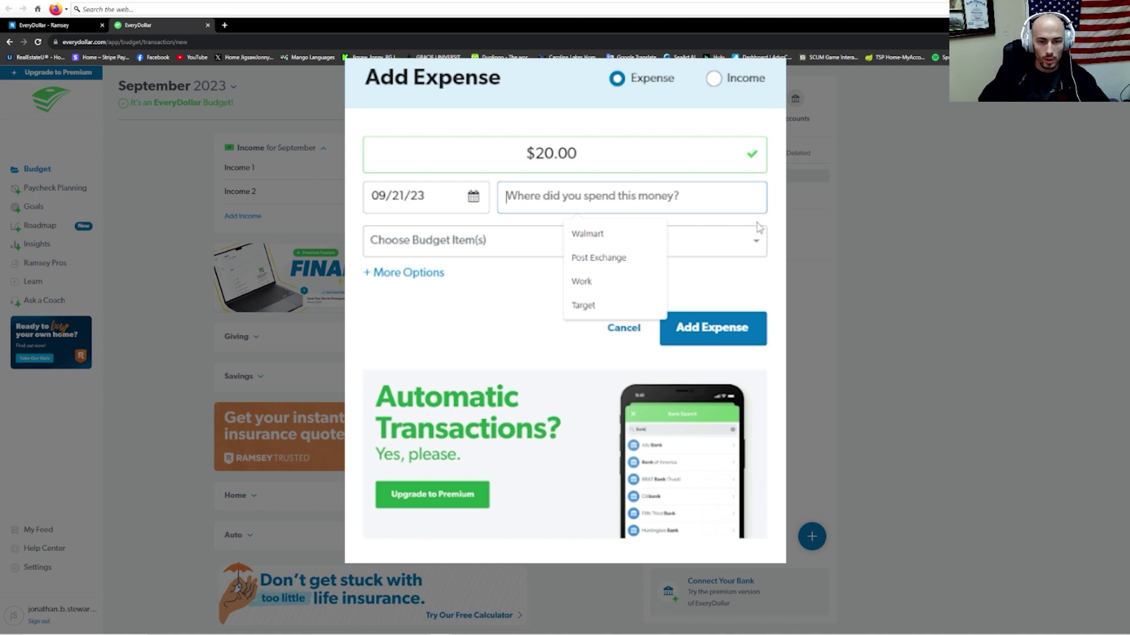
click(632, 231)
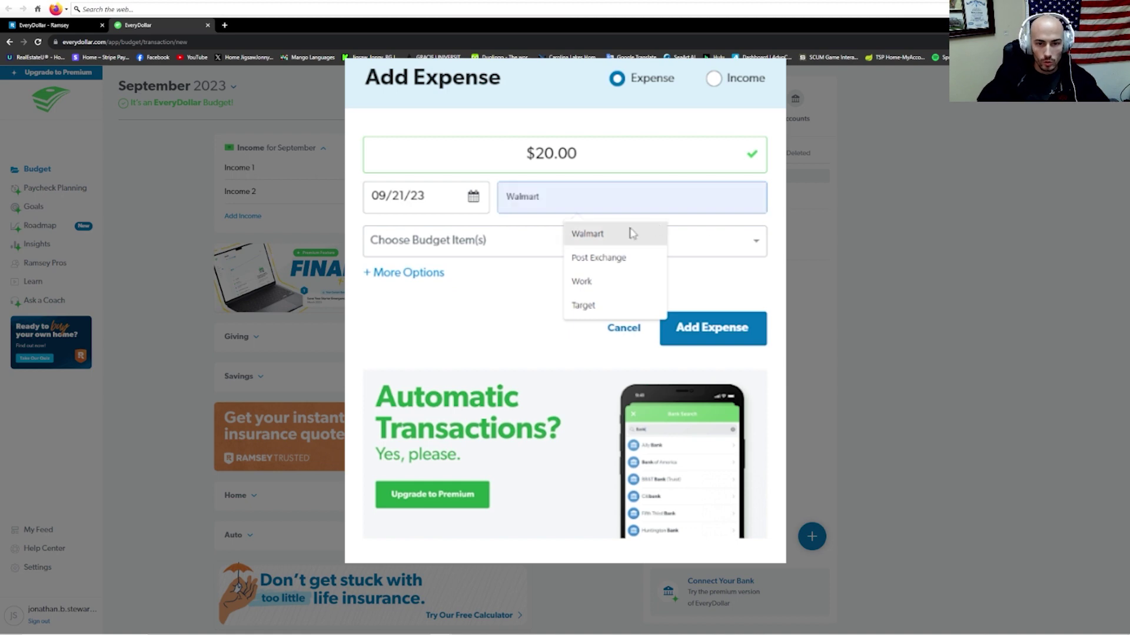
- Assign the $20.00 Walmart expense to the Groceries budget item and track it
click(557, 255)
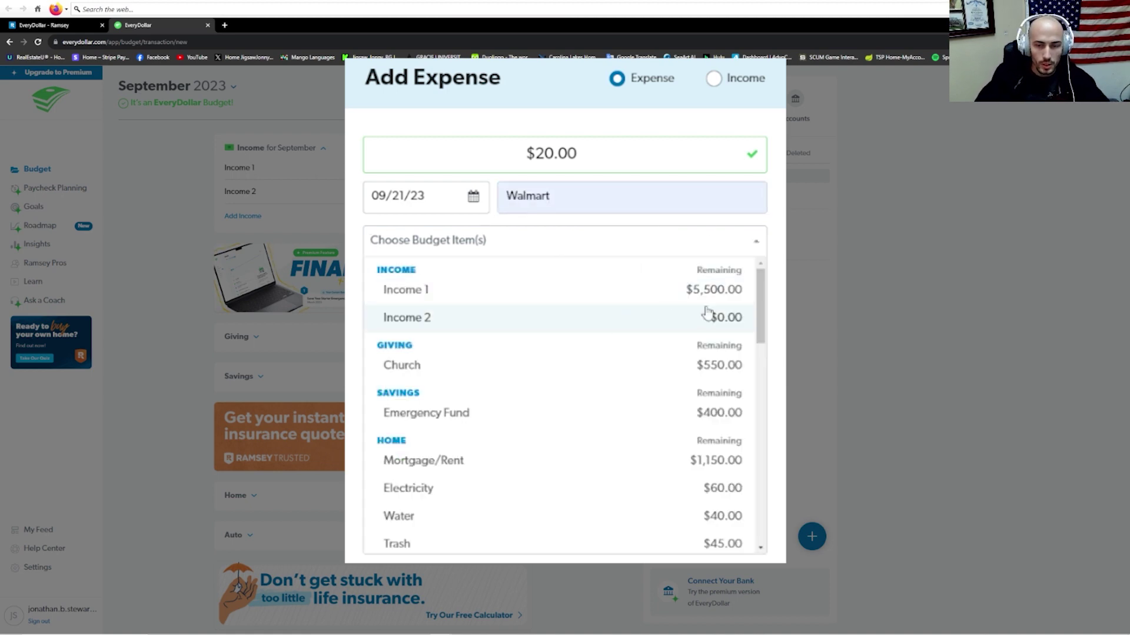
scroll(760, 320, down, 3)
scroll(620, 530, down, 6)
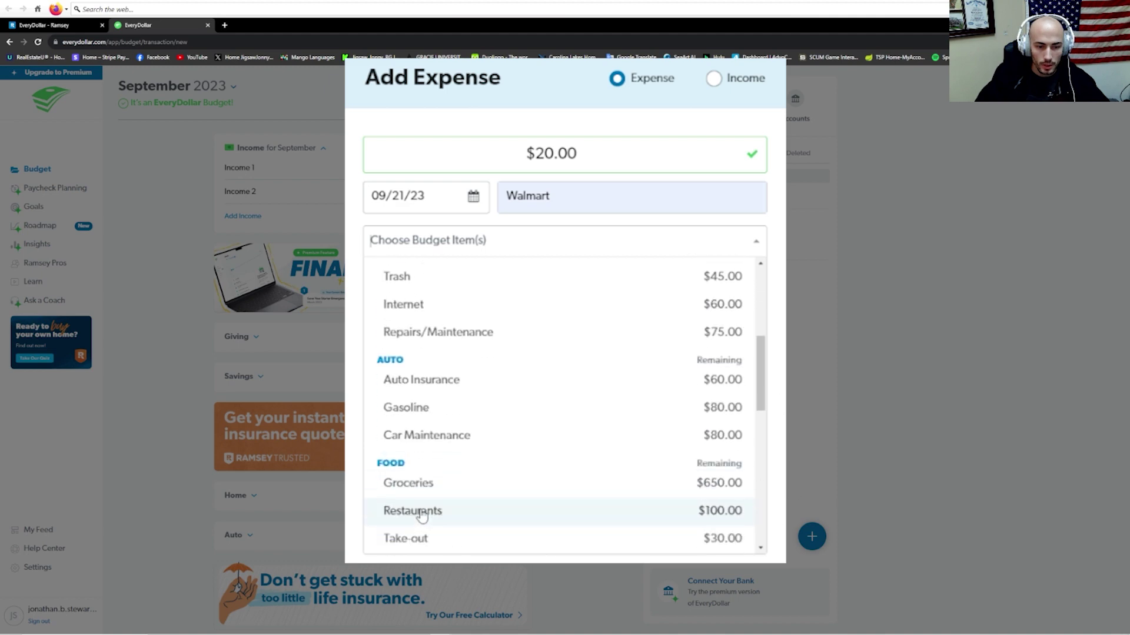
click(462, 300)
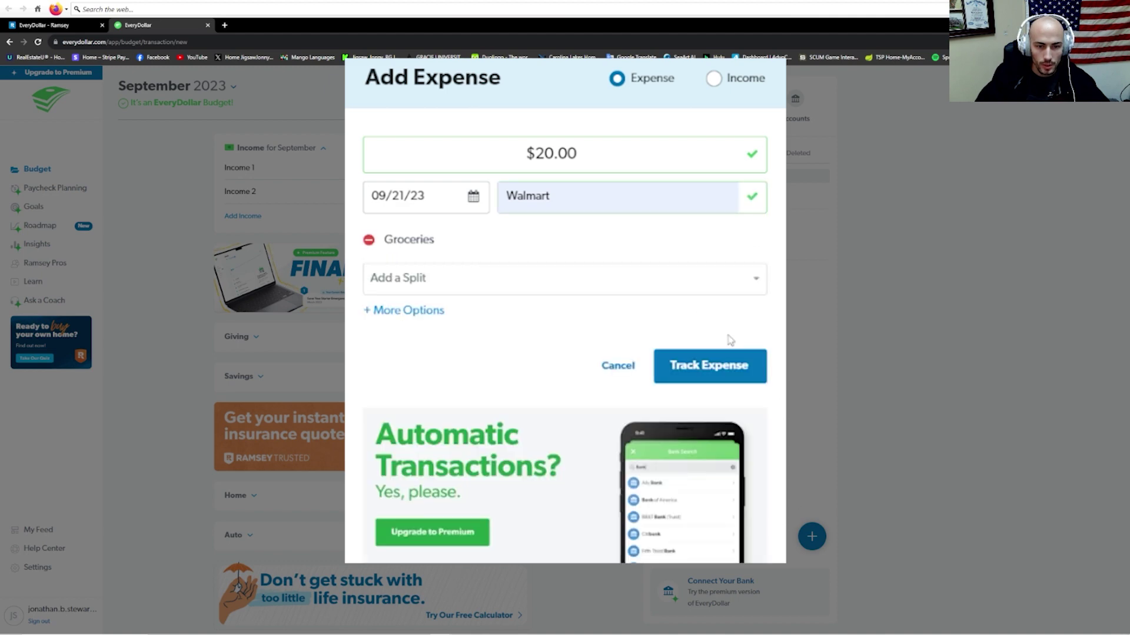
click(719, 372)
- Check the tracked transactions and compare the Food group's spent, planned and remaining amounts in the summary
click(736, 155)
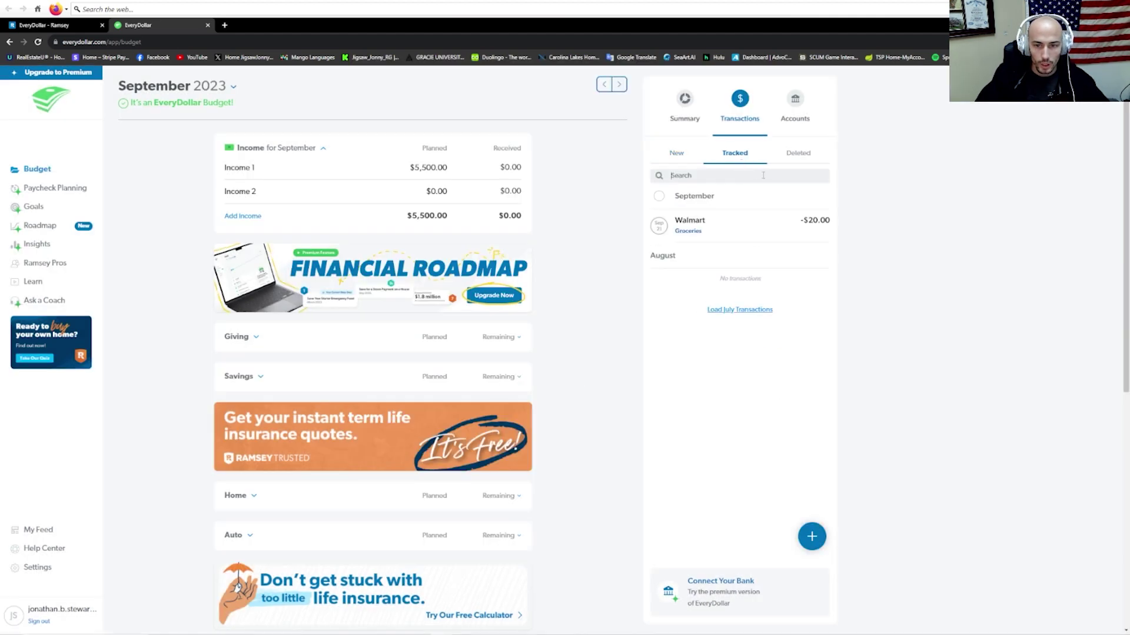
click(682, 112)
click(740, 249)
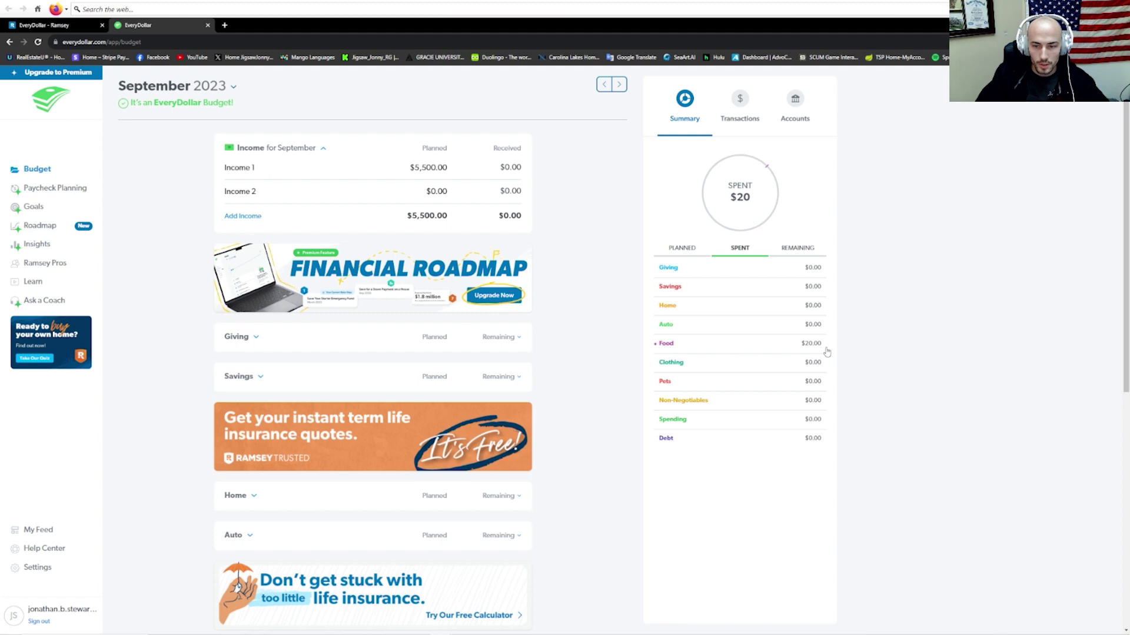
click(682, 248)
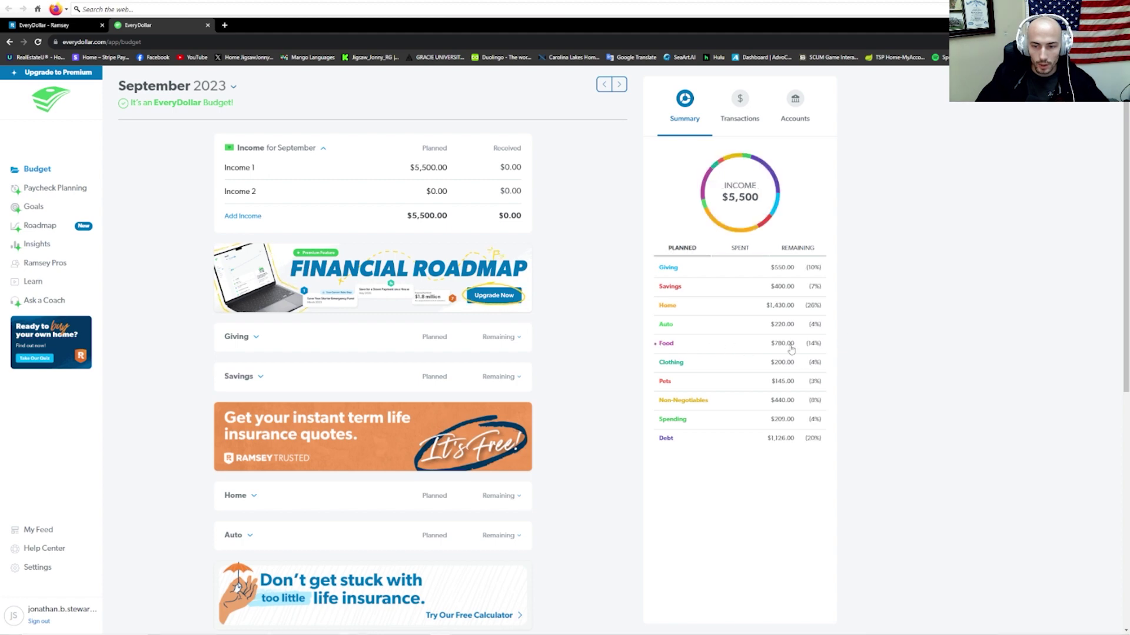
click(798, 247)
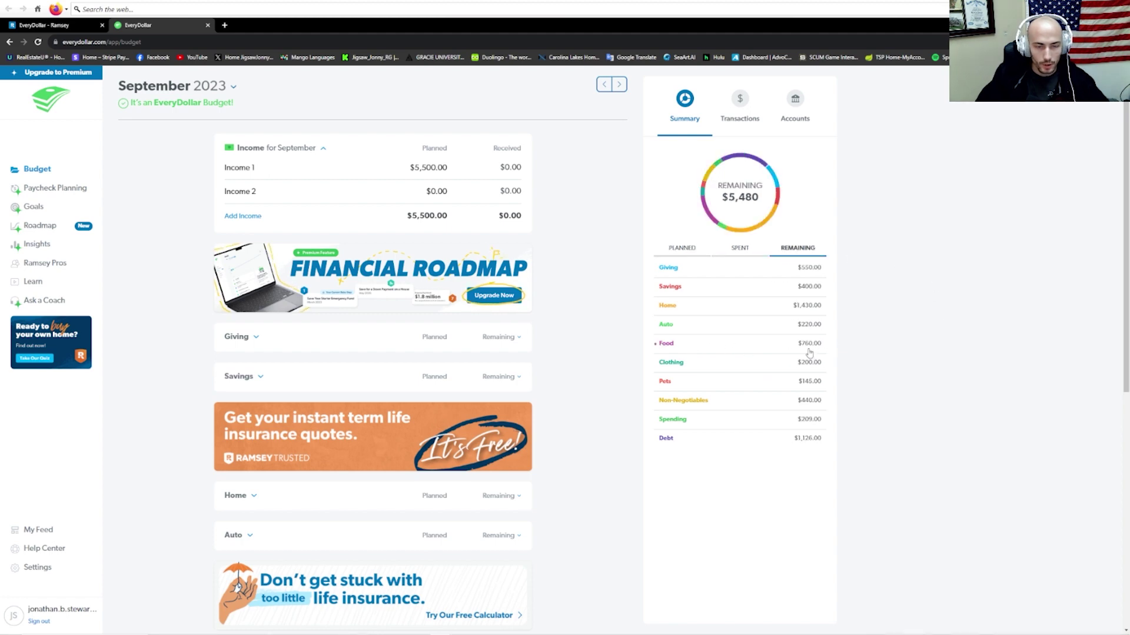
- Start another expense transaction of $80.00 with Walmart as the merchant
click(739, 106)
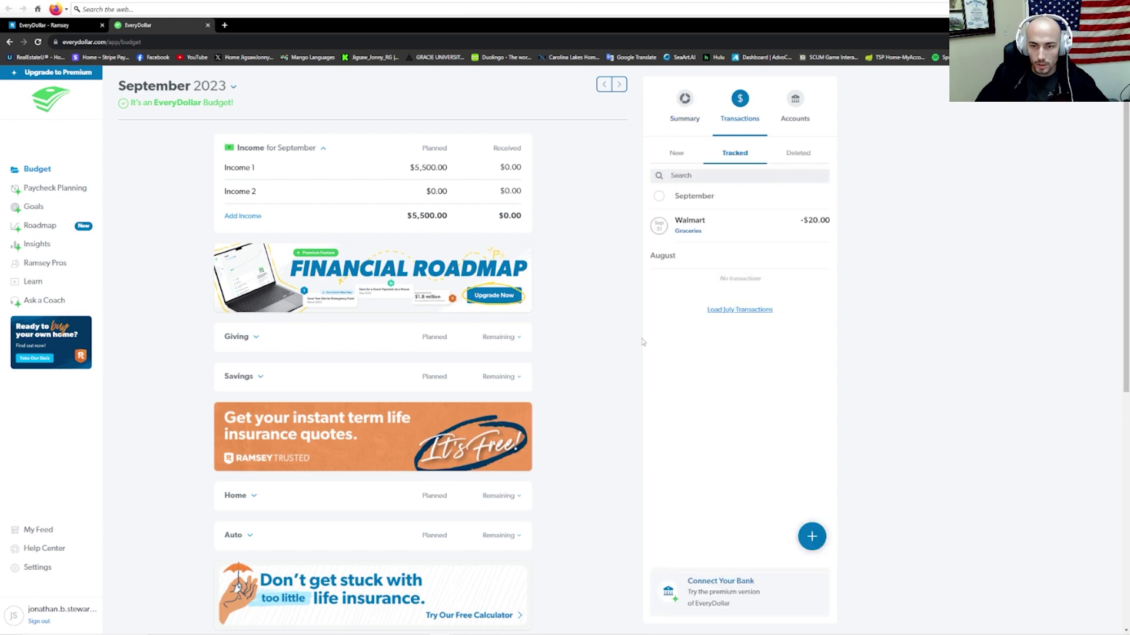
click(811, 536)
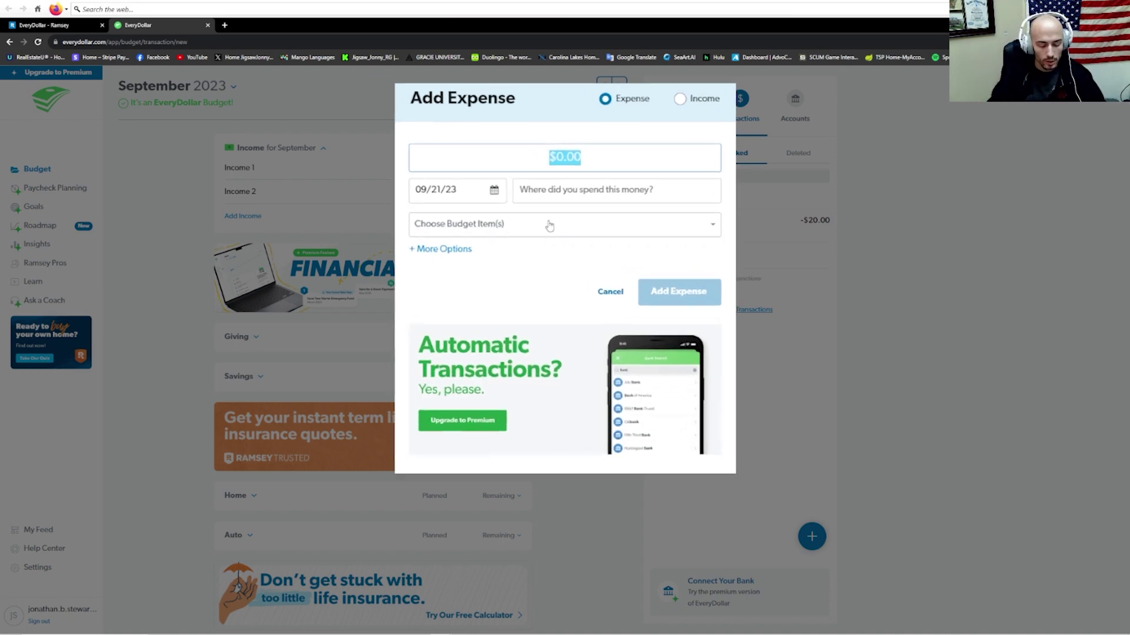
text(80)
click(566, 202)
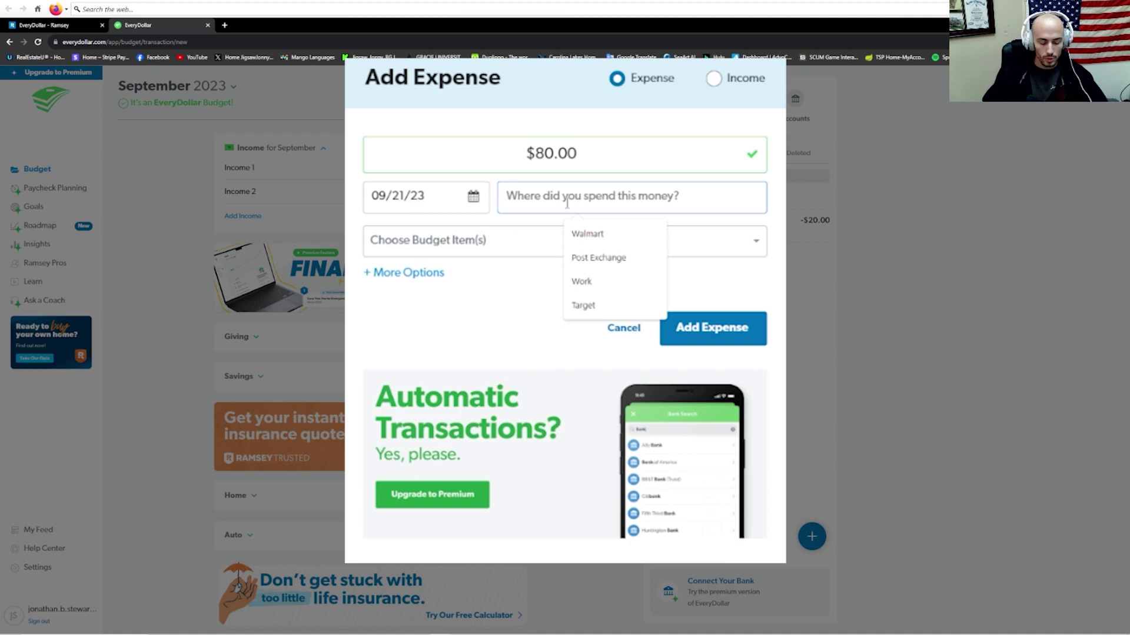
text(Wal)
click(587, 234)
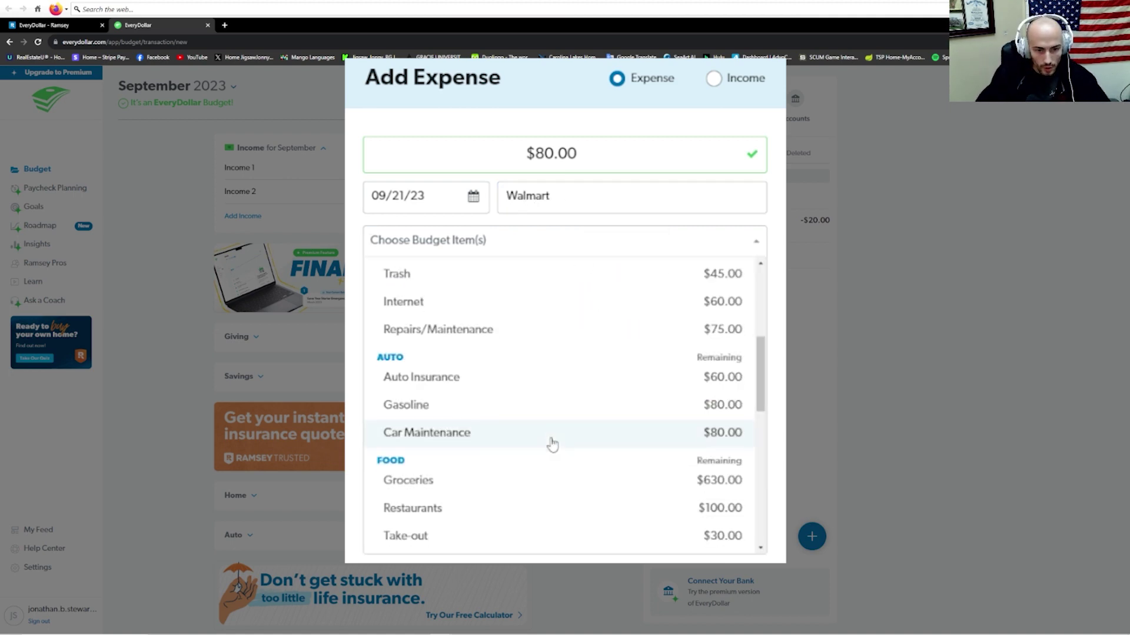
- Assign the $80.00 Walmart expense to Groceries and add Basic Clothing as a split
scroll(551, 445, down, 3)
click(484, 310)
click(562, 282)
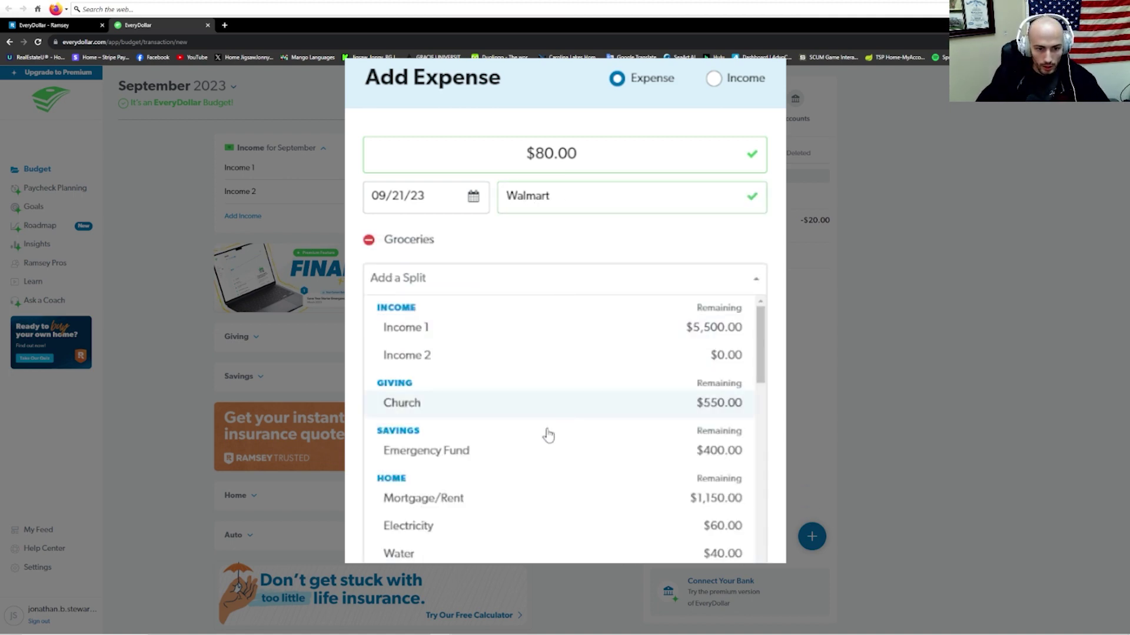
scroll(546, 434, down, 6)
scroll(530, 394, down, 4)
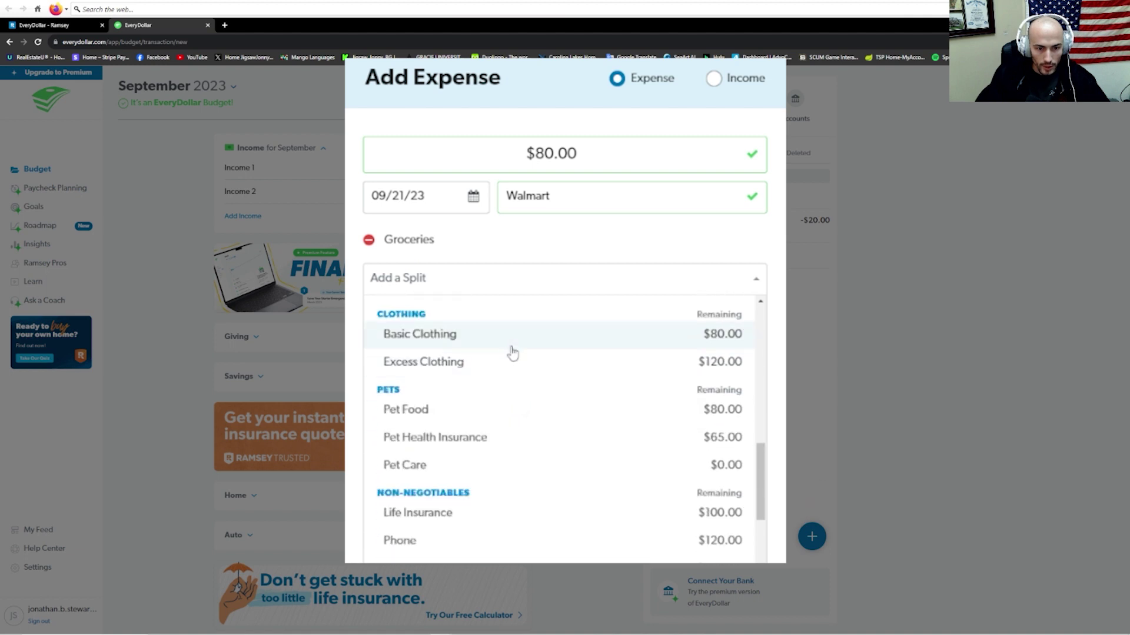
click(512, 352)
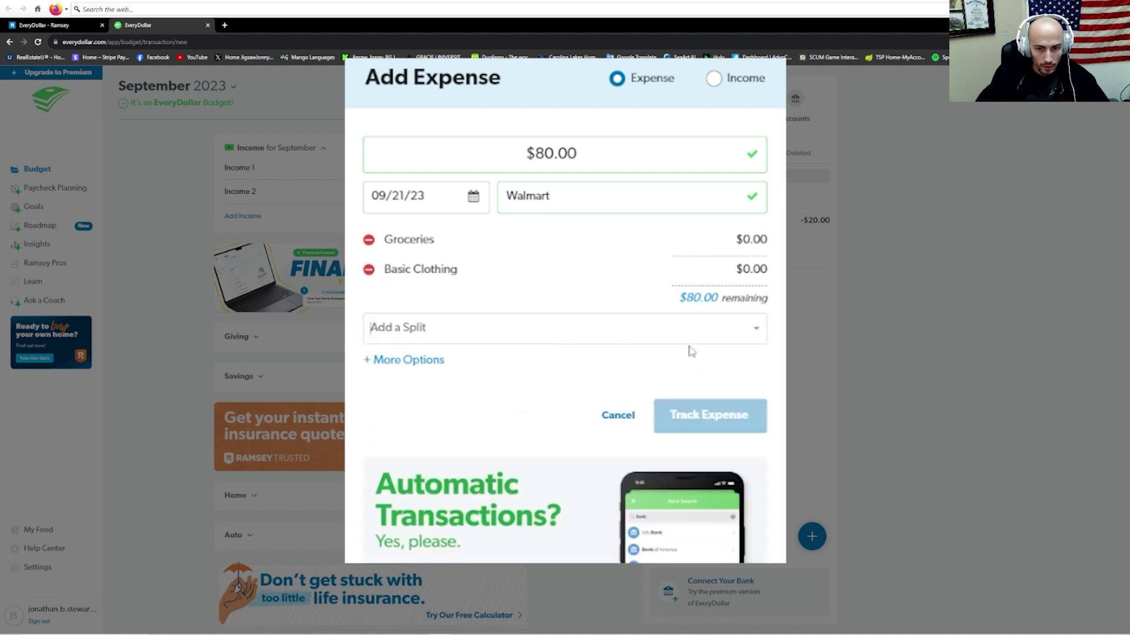
- Allocate $20.00 of the split to Groceries and $60.00 to Basic Clothing, and track the expense
click(748, 237)
text(2)
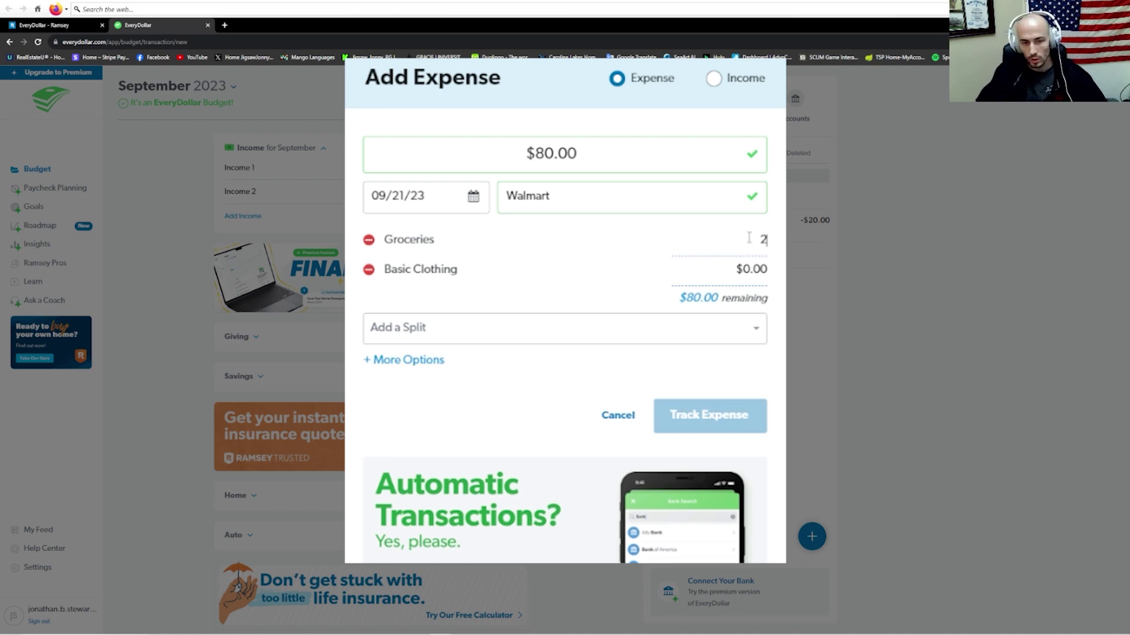
text(0)
click(528, 394)
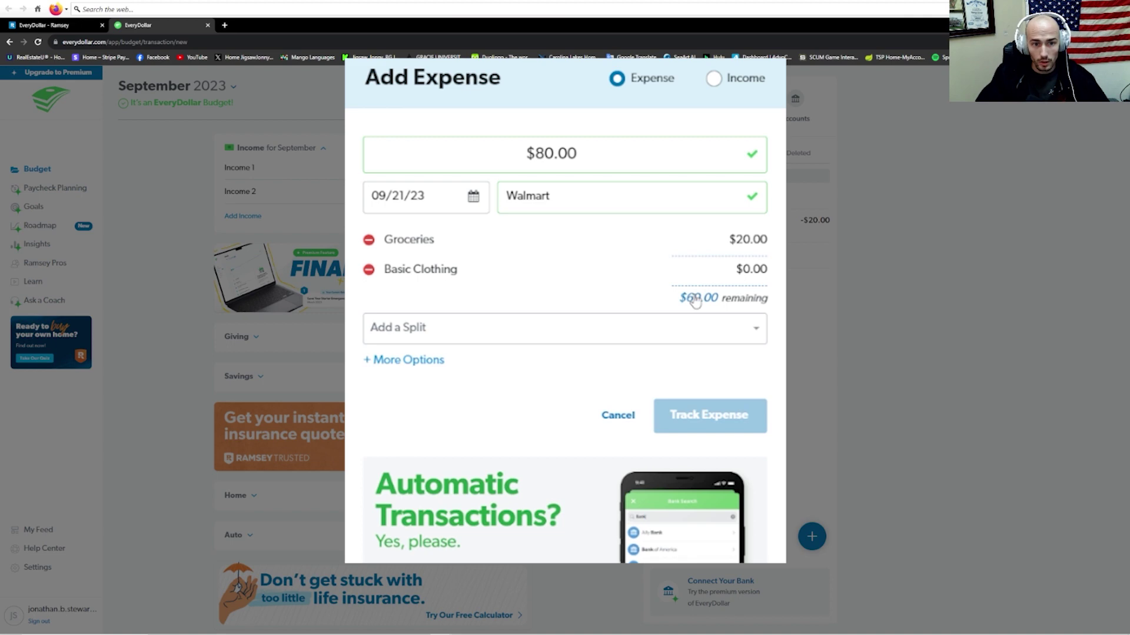
click(755, 270)
text(60)
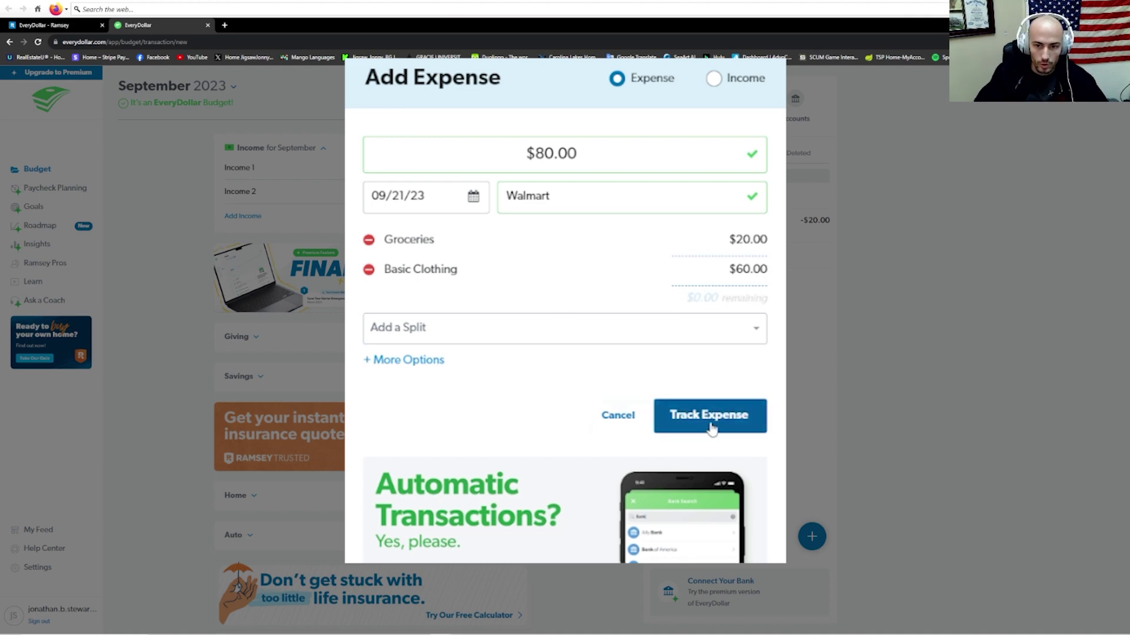
click(710, 427)
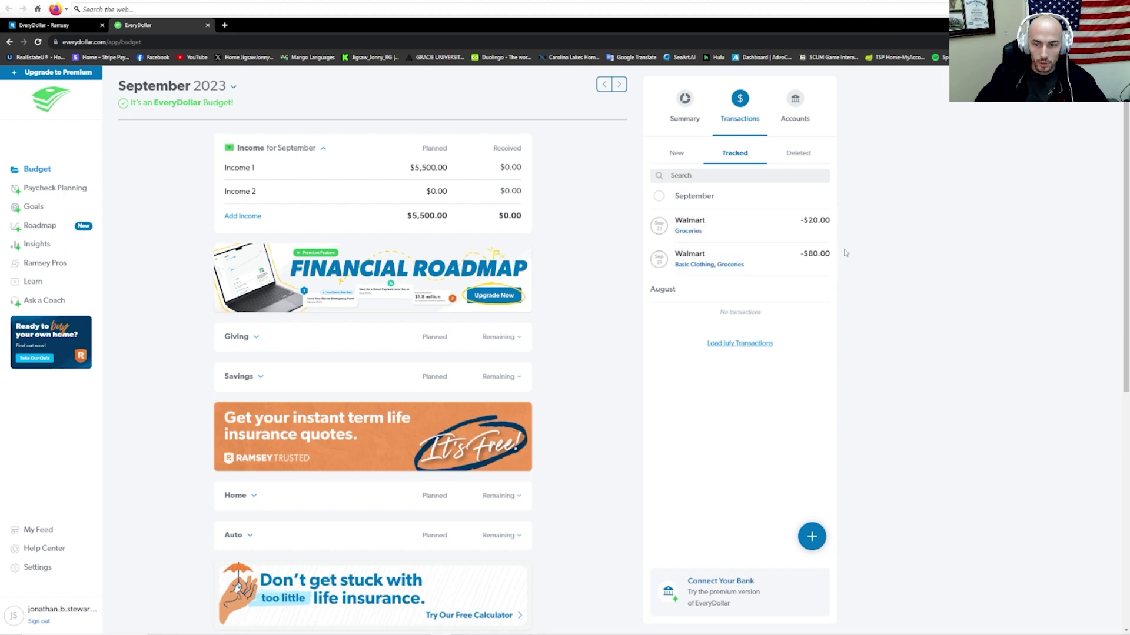
- Review the amounts spent per budget group in the summary after the split expense
click(685, 109)
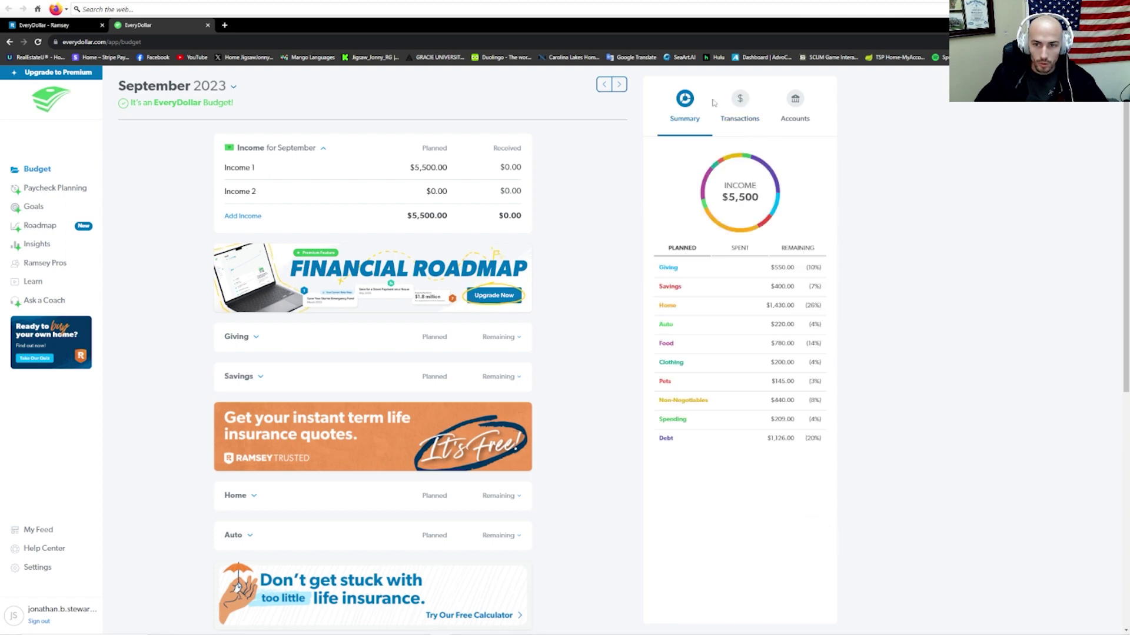
click(734, 249)
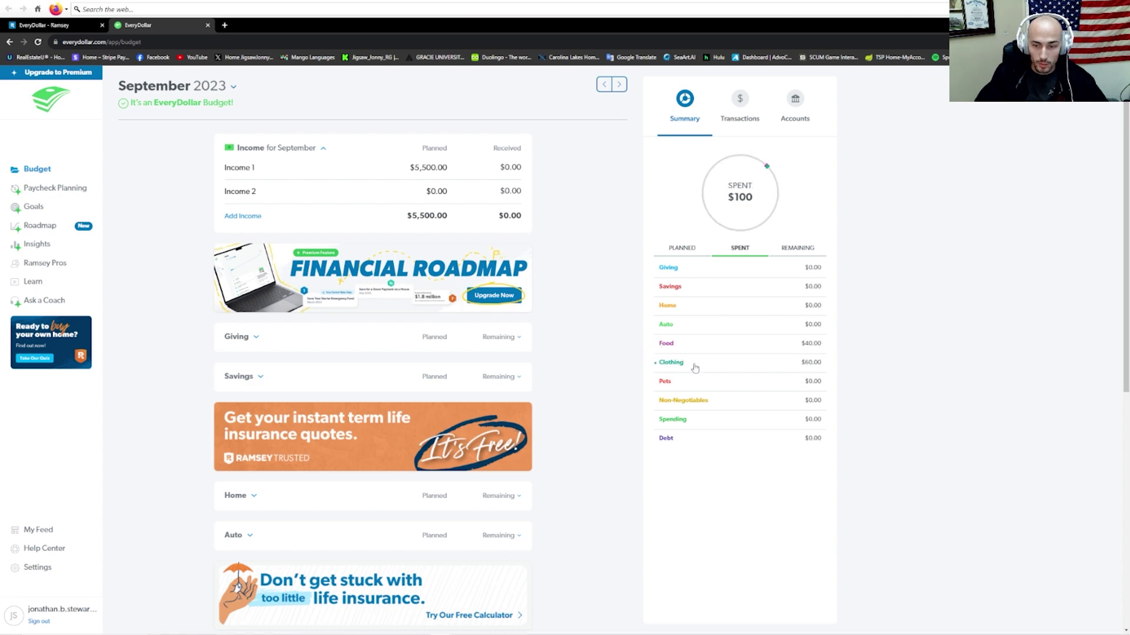
- Compare the remaining and planned amounts per budget group in the September summary
click(681, 248)
click(798, 248)
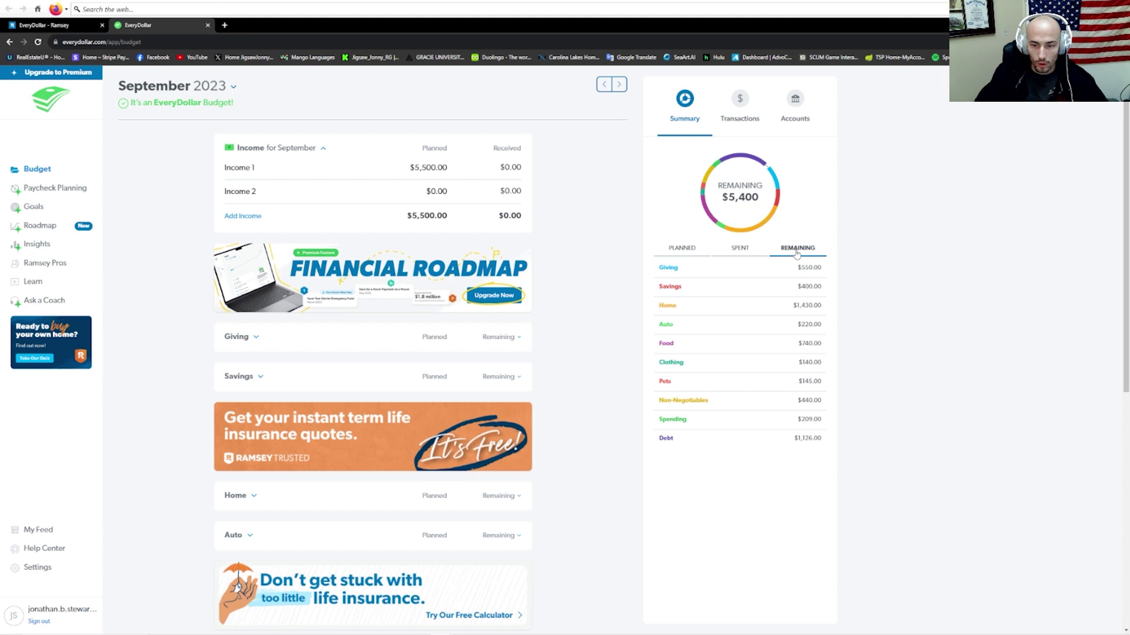
click(695, 251)
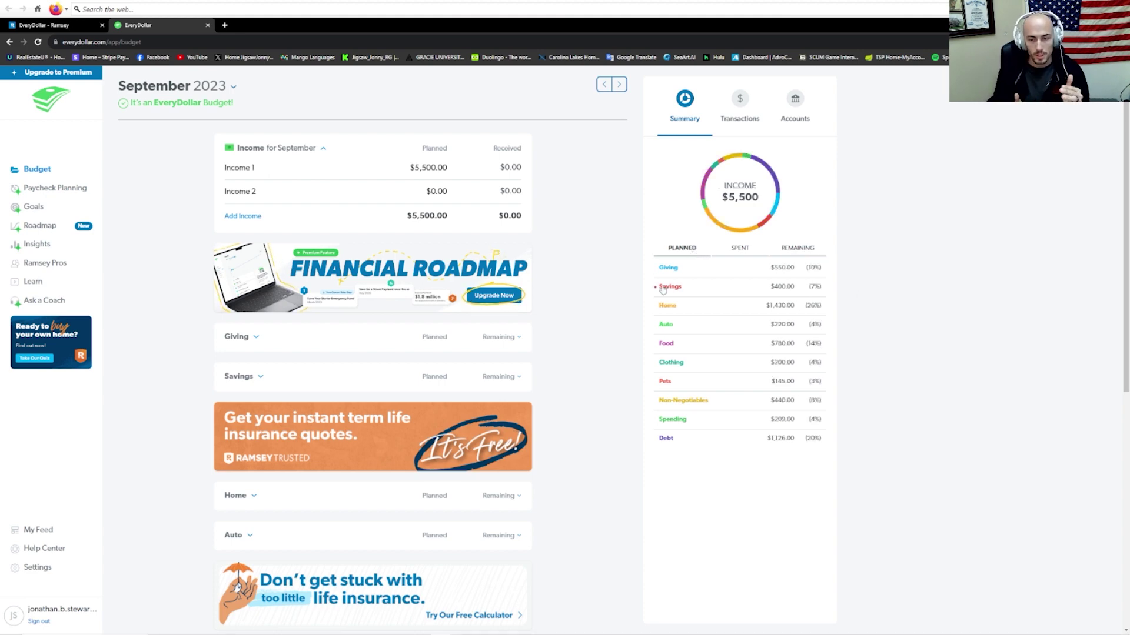
- Review the tracked and deleted transactions, and look at the summary and accounts views
click(736, 109)
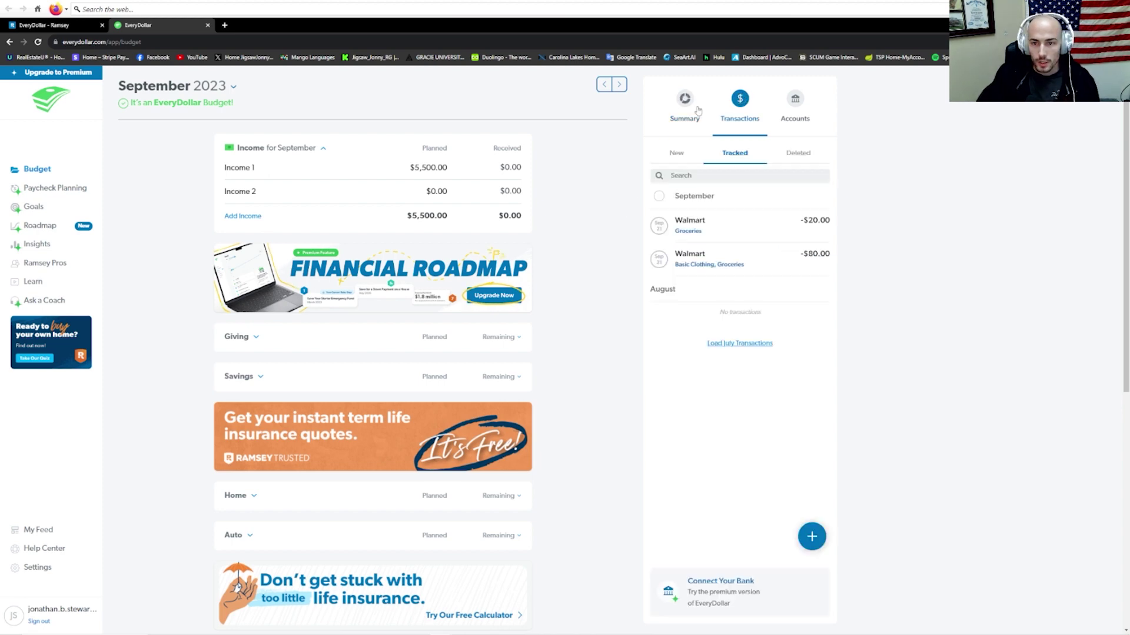
click(790, 156)
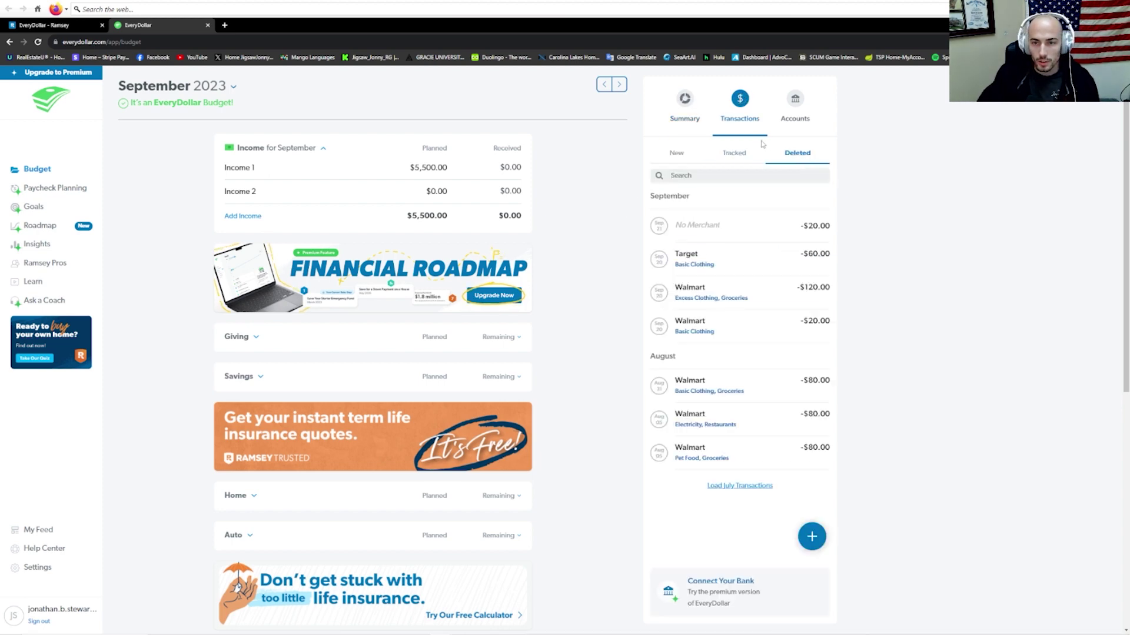
click(685, 109)
click(795, 106)
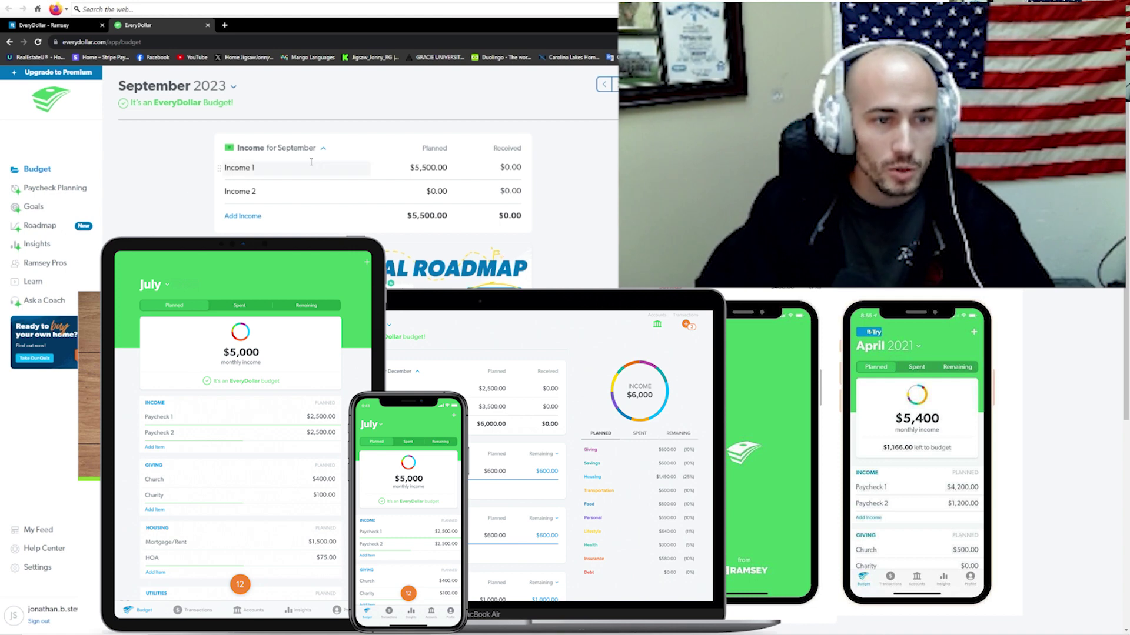
- Collapse the Income group in the September 2023 budget
click(323, 149)
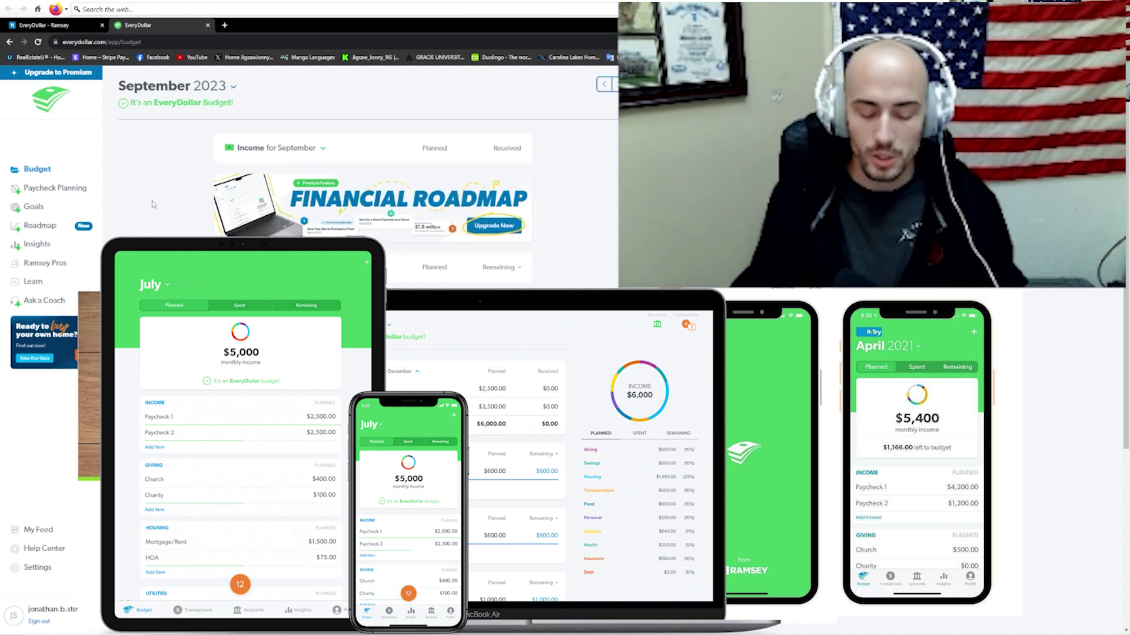